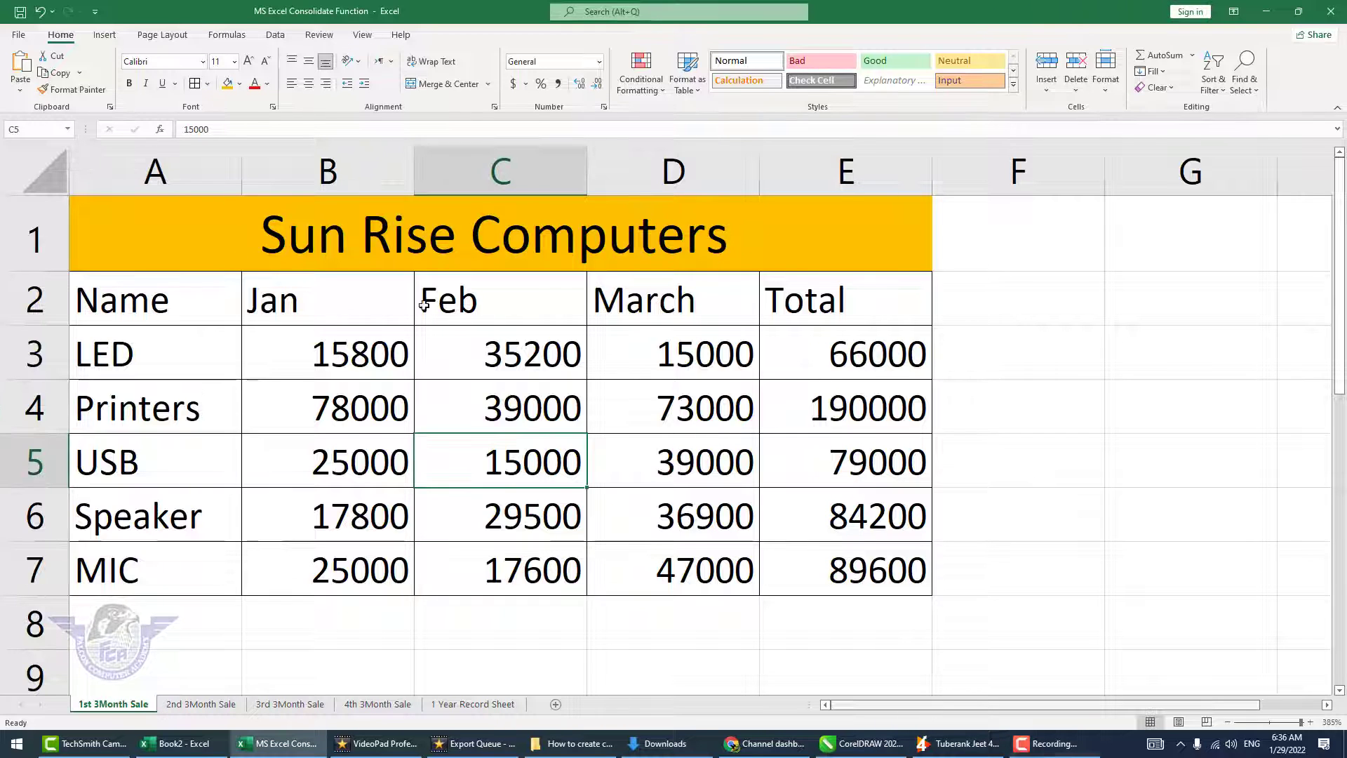
Examine the product names, the Jan, Feb and March sales columns and the Total column on the 1st 3Month Sale sheet
drag(295, 300, 653, 560)
drag(173, 355, 175, 562)
click(360, 355)
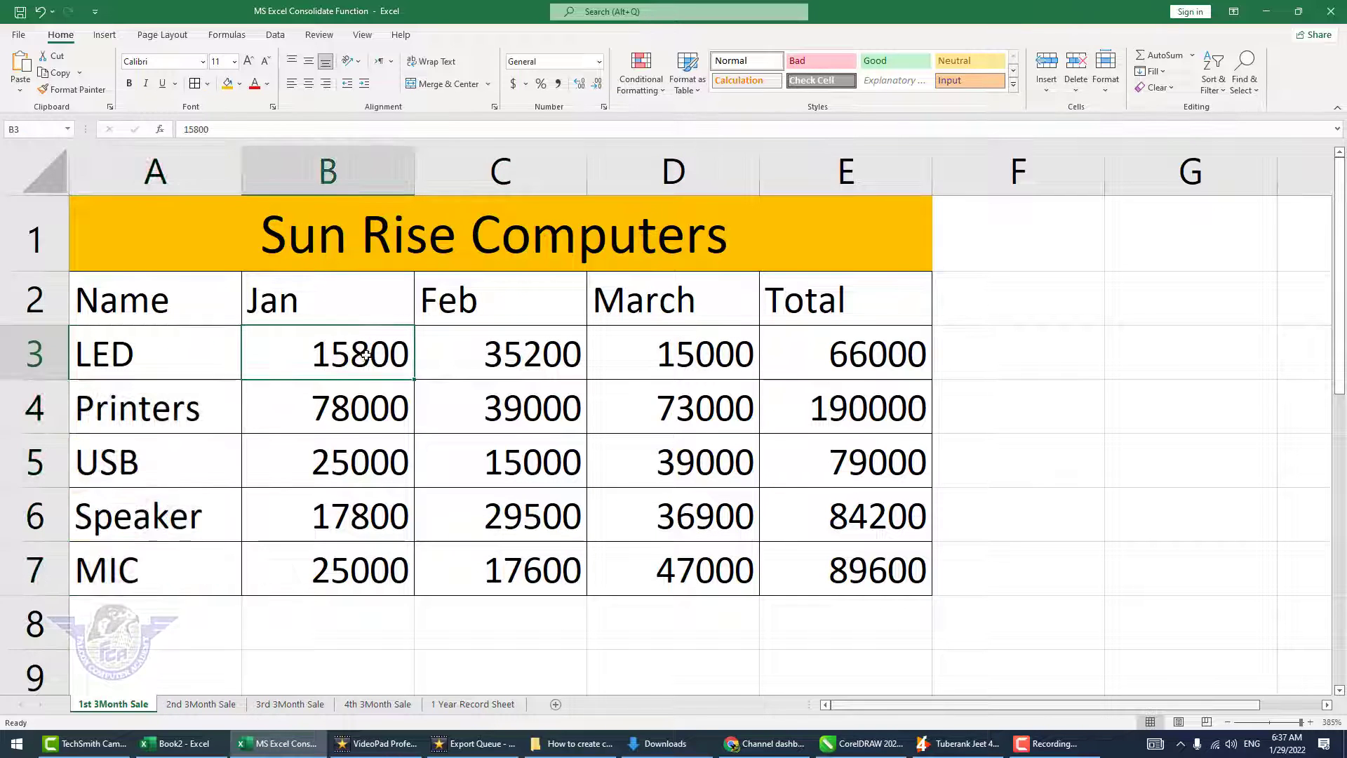
drag(337, 298, 359, 558)
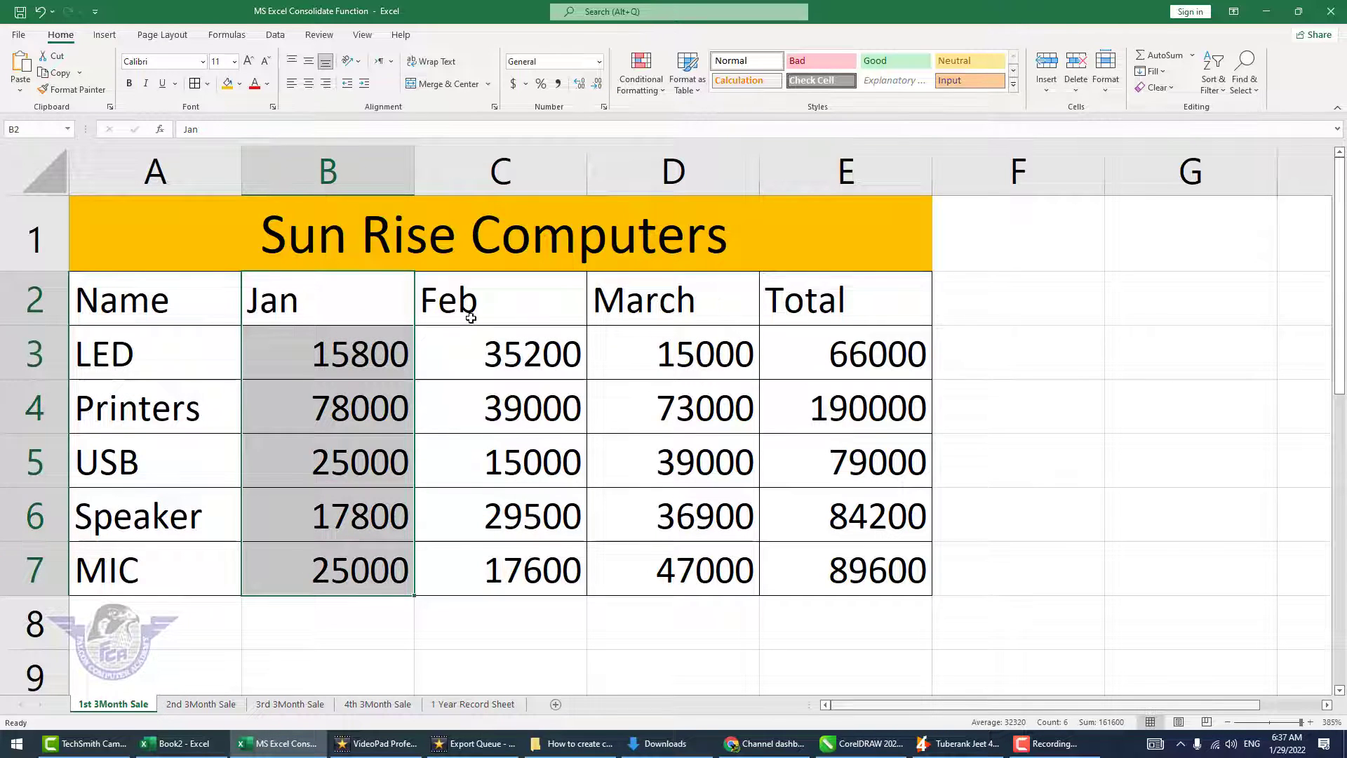
drag(471, 317, 491, 554)
drag(695, 301, 695, 559)
drag(837, 299, 844, 556)
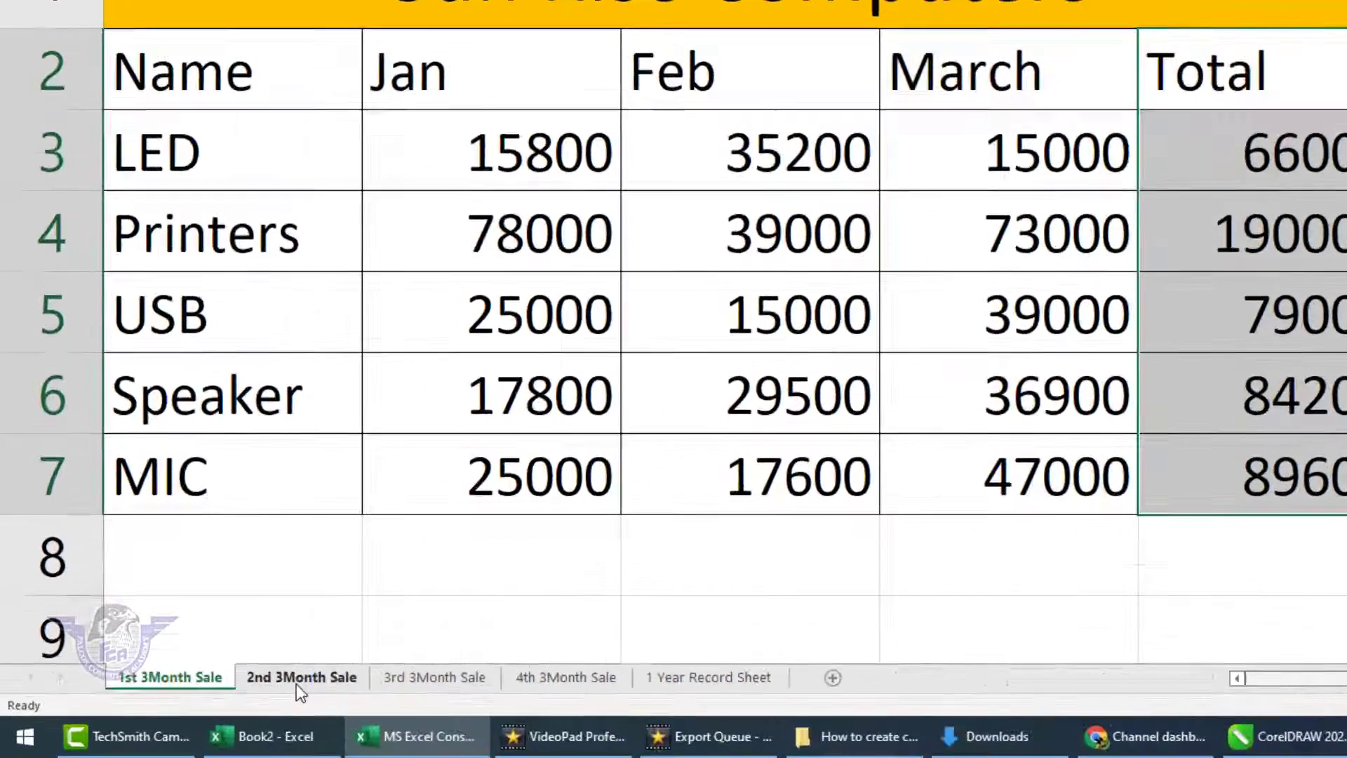
Review the quarterly sales tables on the 2nd, 3rd and 4th 3Month Sale sheets and compare their layout with the 1st 3Month Sale sheet
click(301, 677)
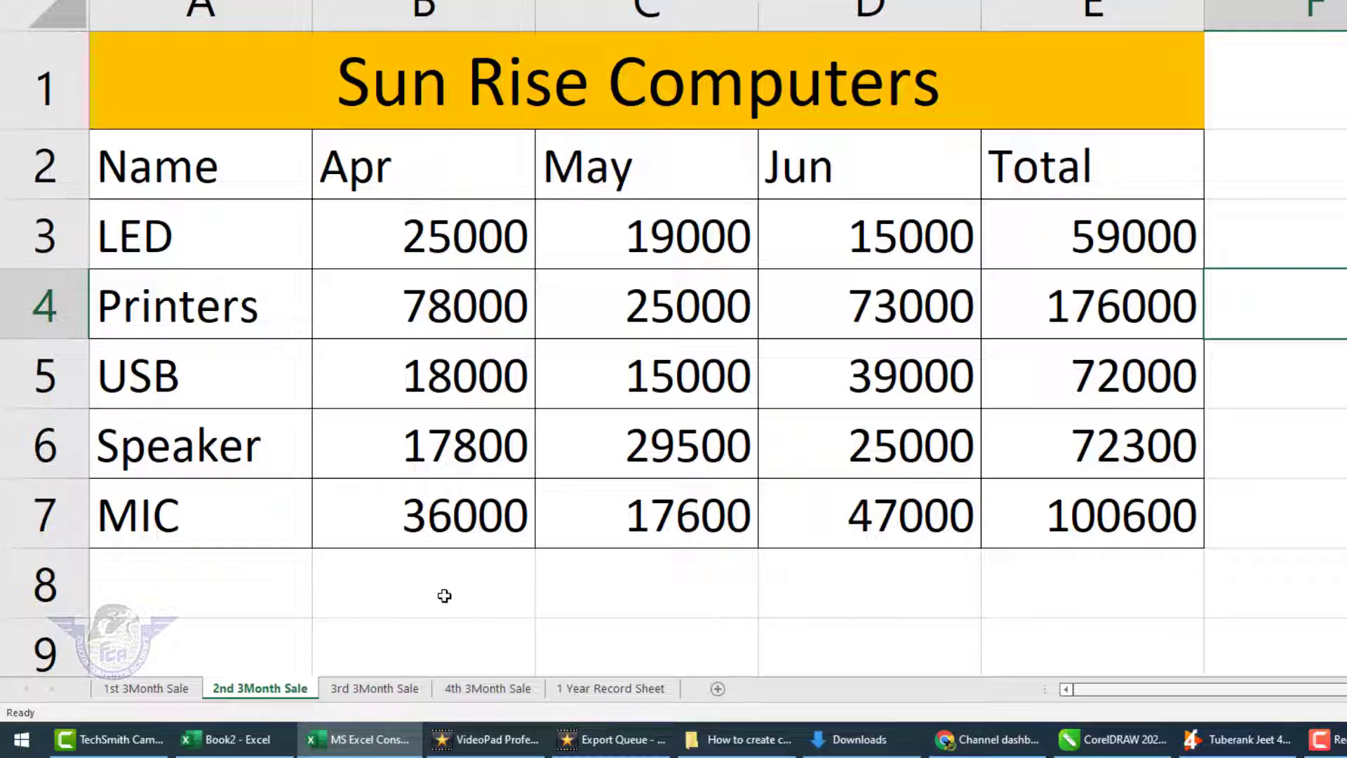
click(395, 691)
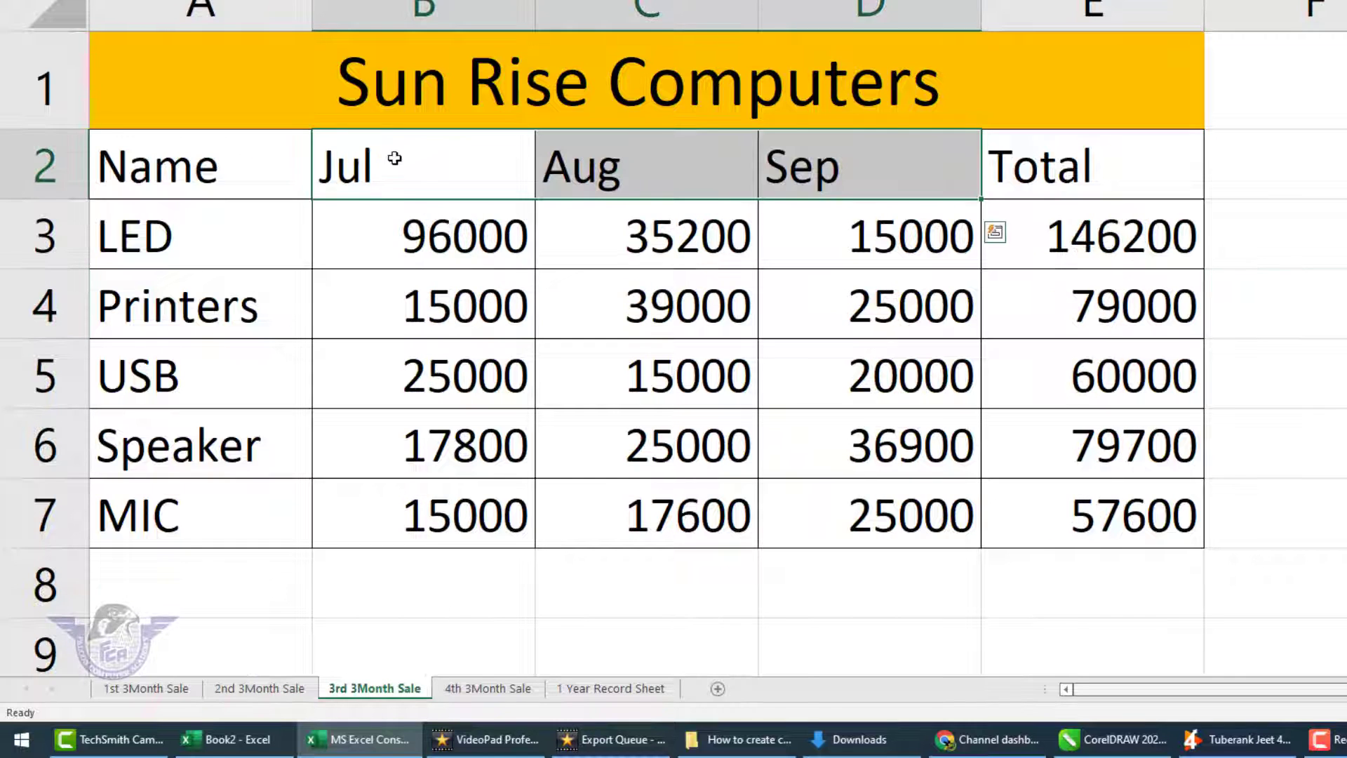
click(490, 689)
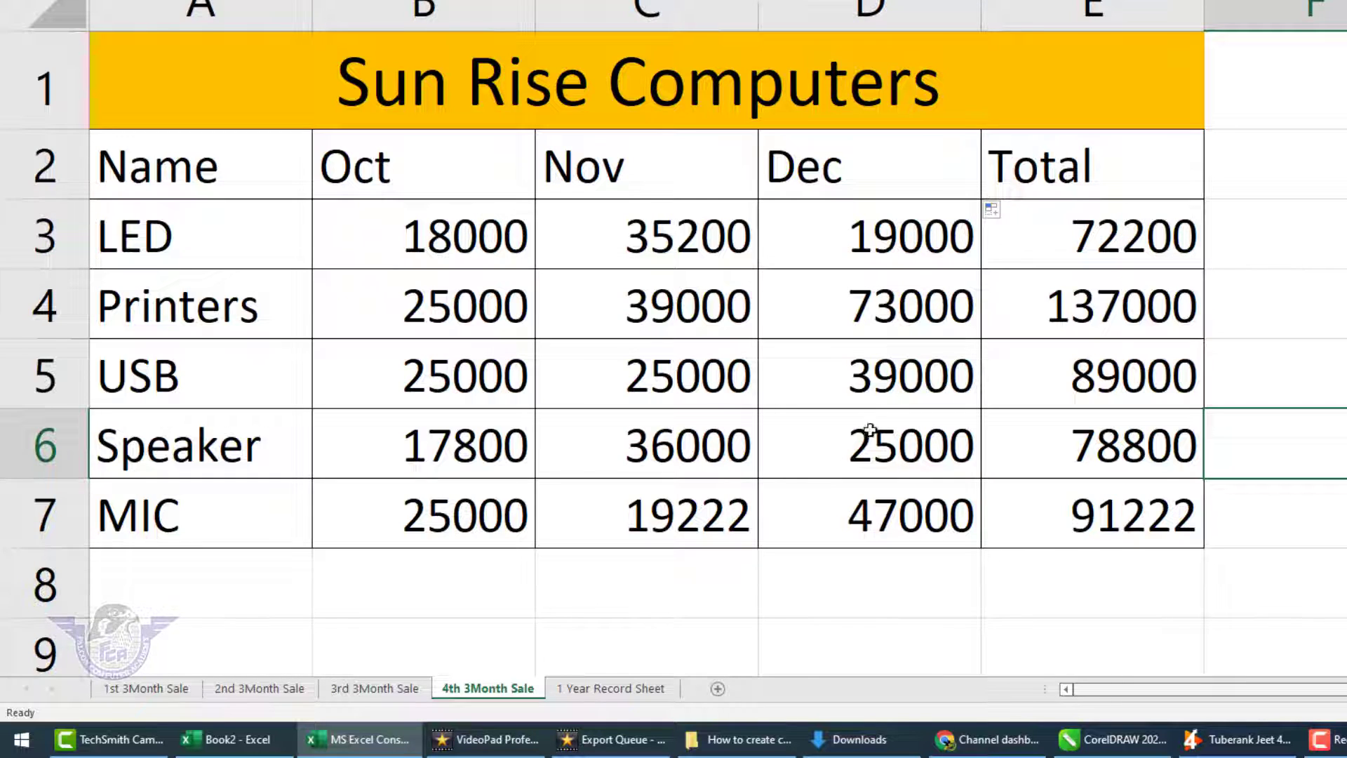
click(197, 689)
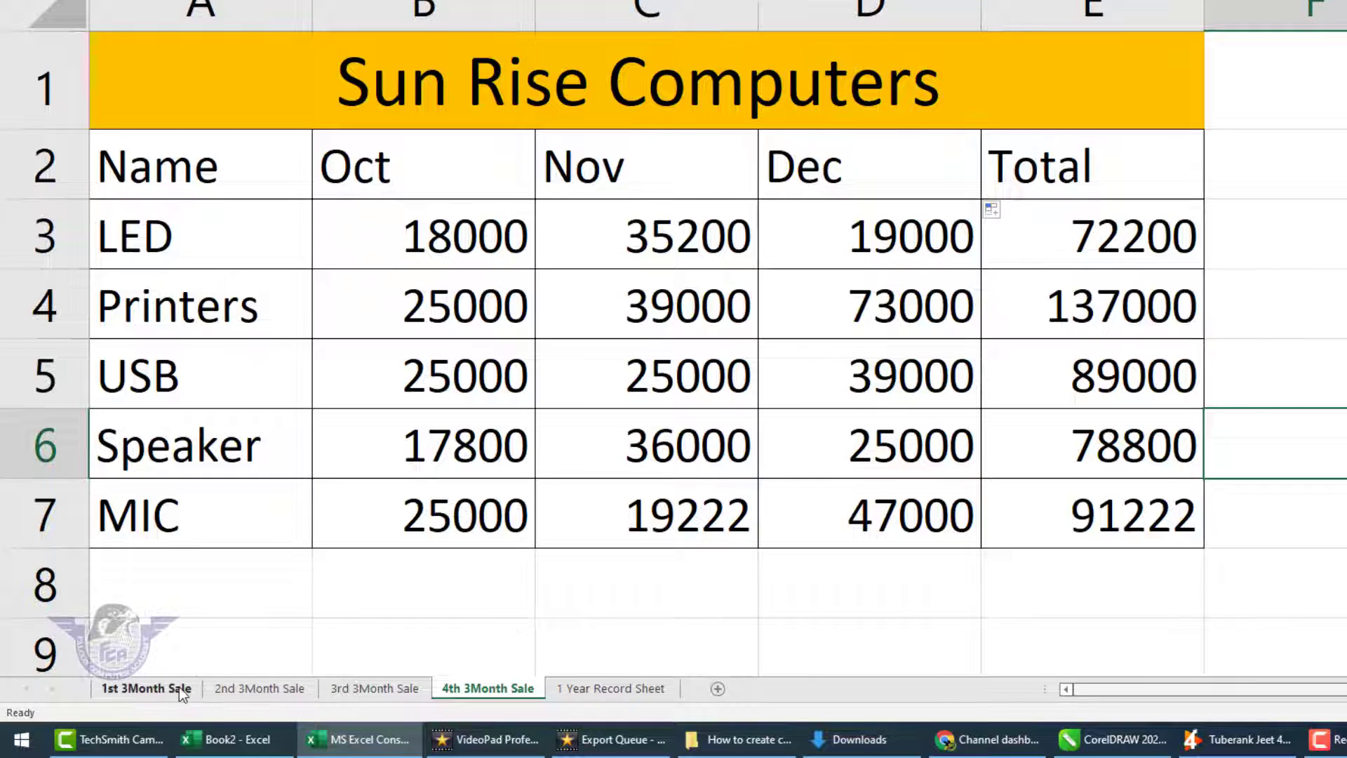
click(234, 689)
click(375, 690)
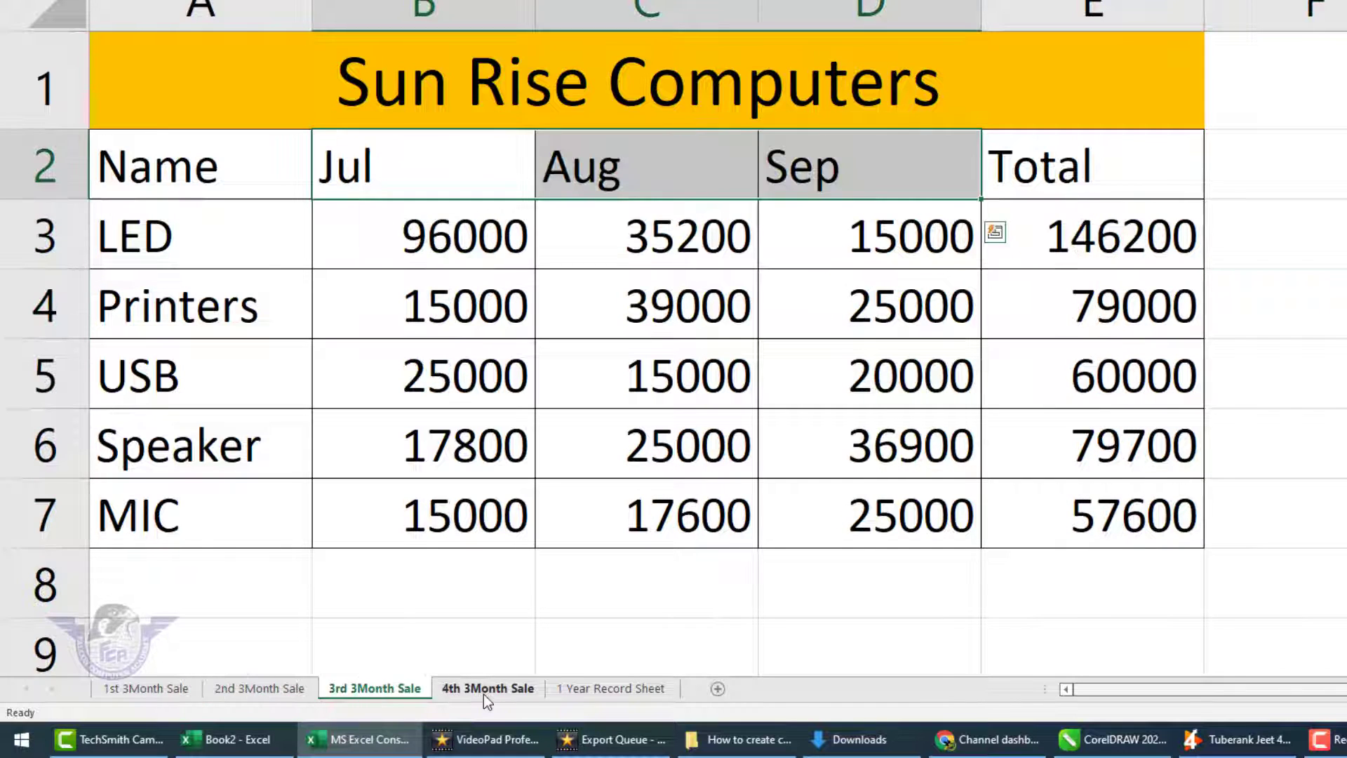
click(488, 689)
click(151, 690)
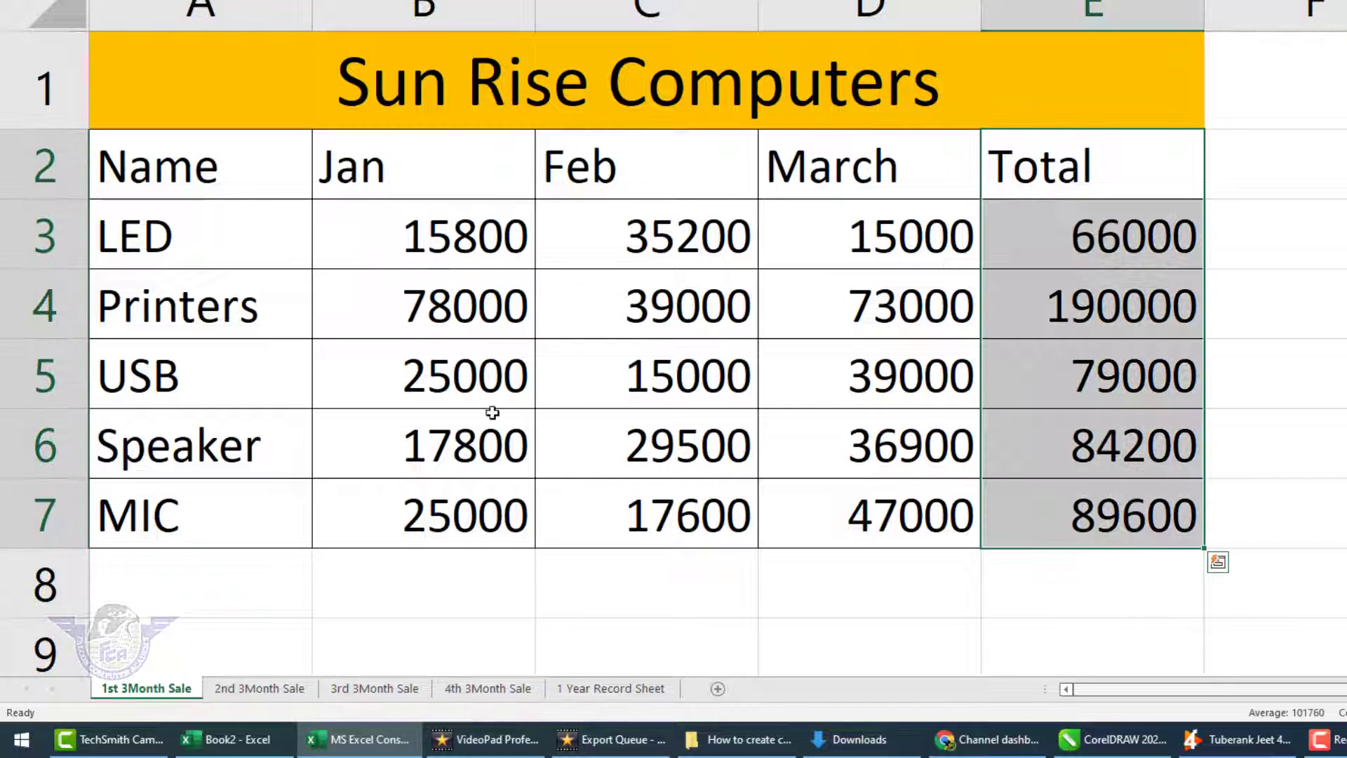
click(458, 245)
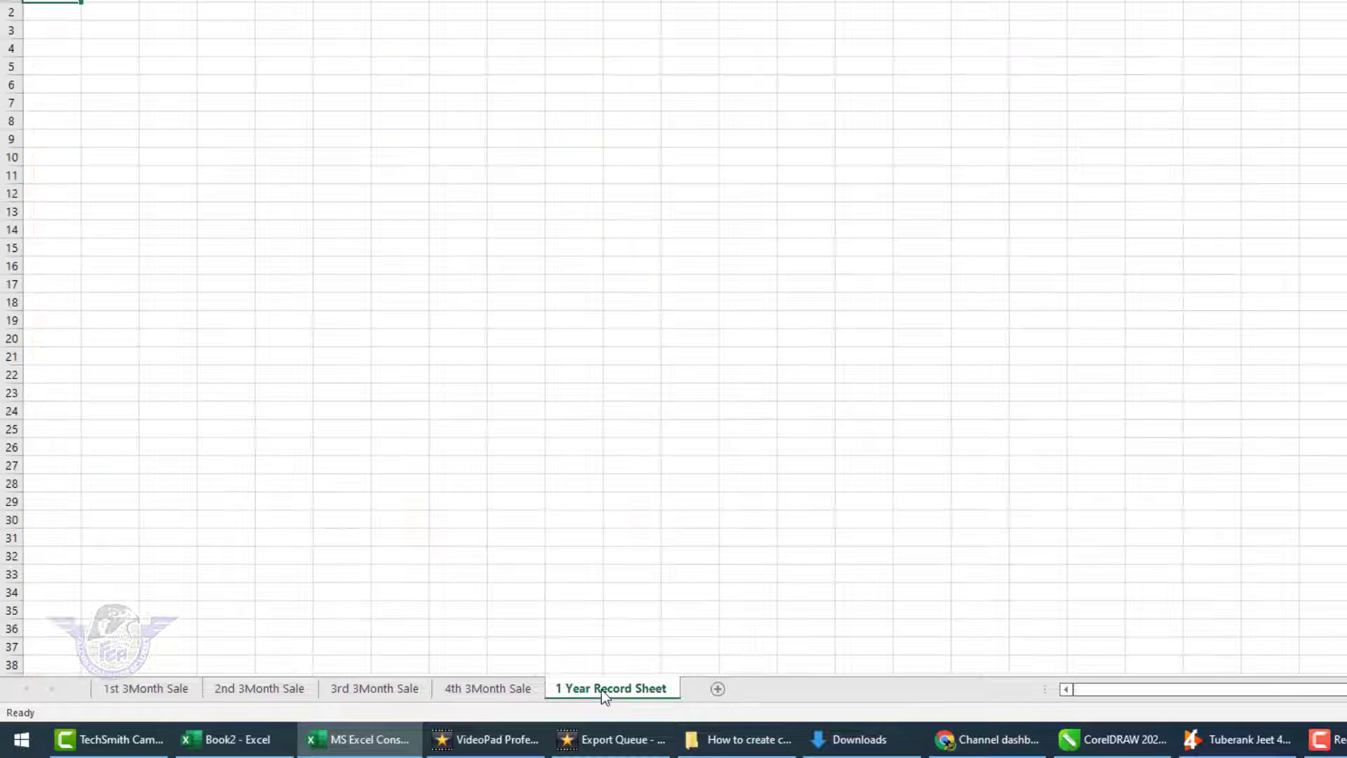
Start a Consolidate operation at cell A1 of the 1 Year Record Sheet with Sum as the function
click(600, 689)
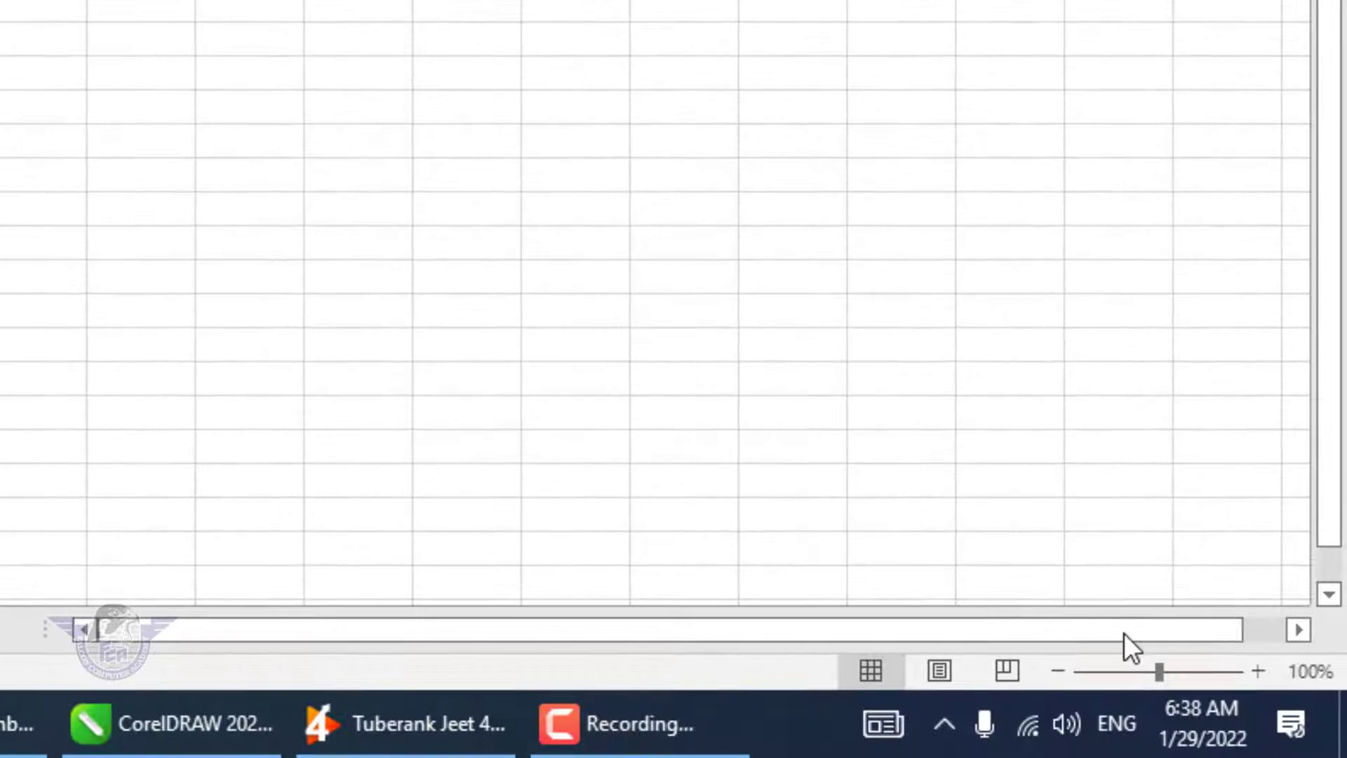
drag(1159, 672, 1218, 671)
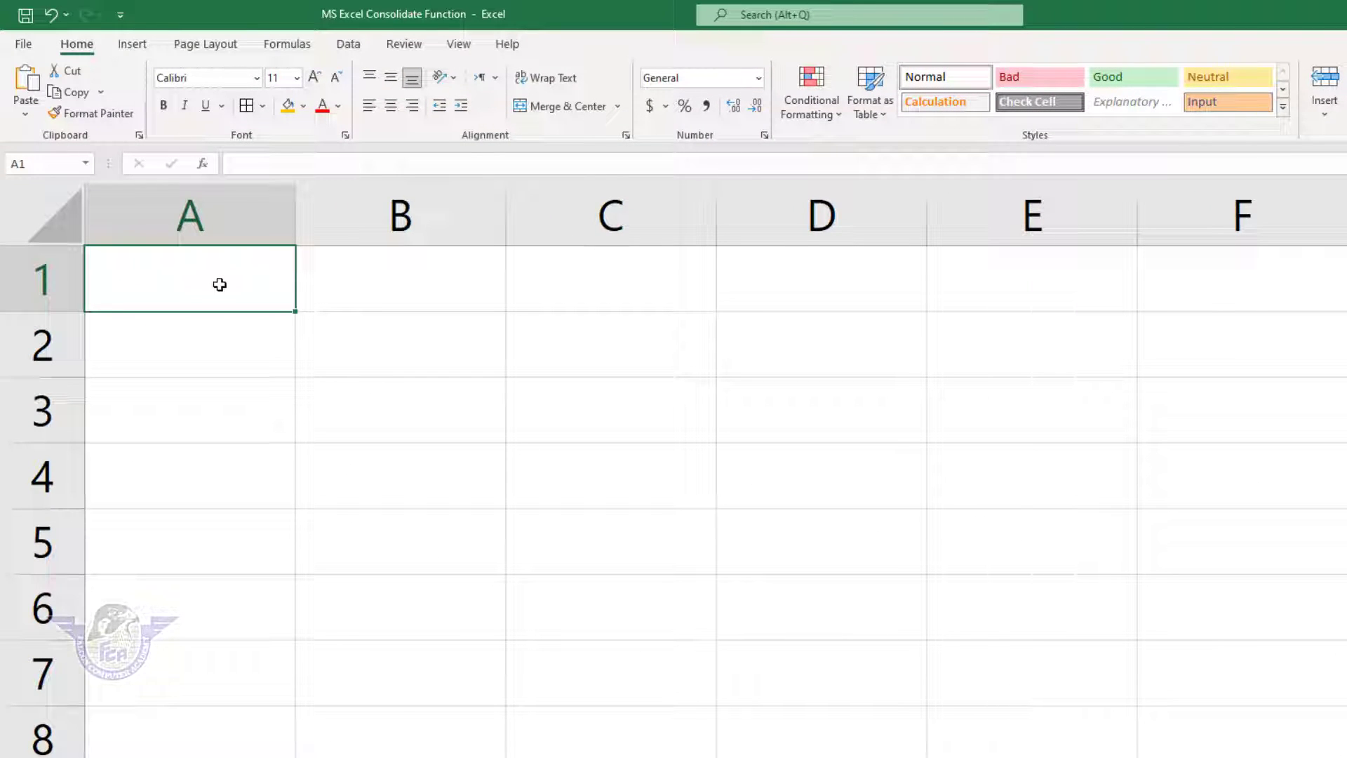
click(349, 44)
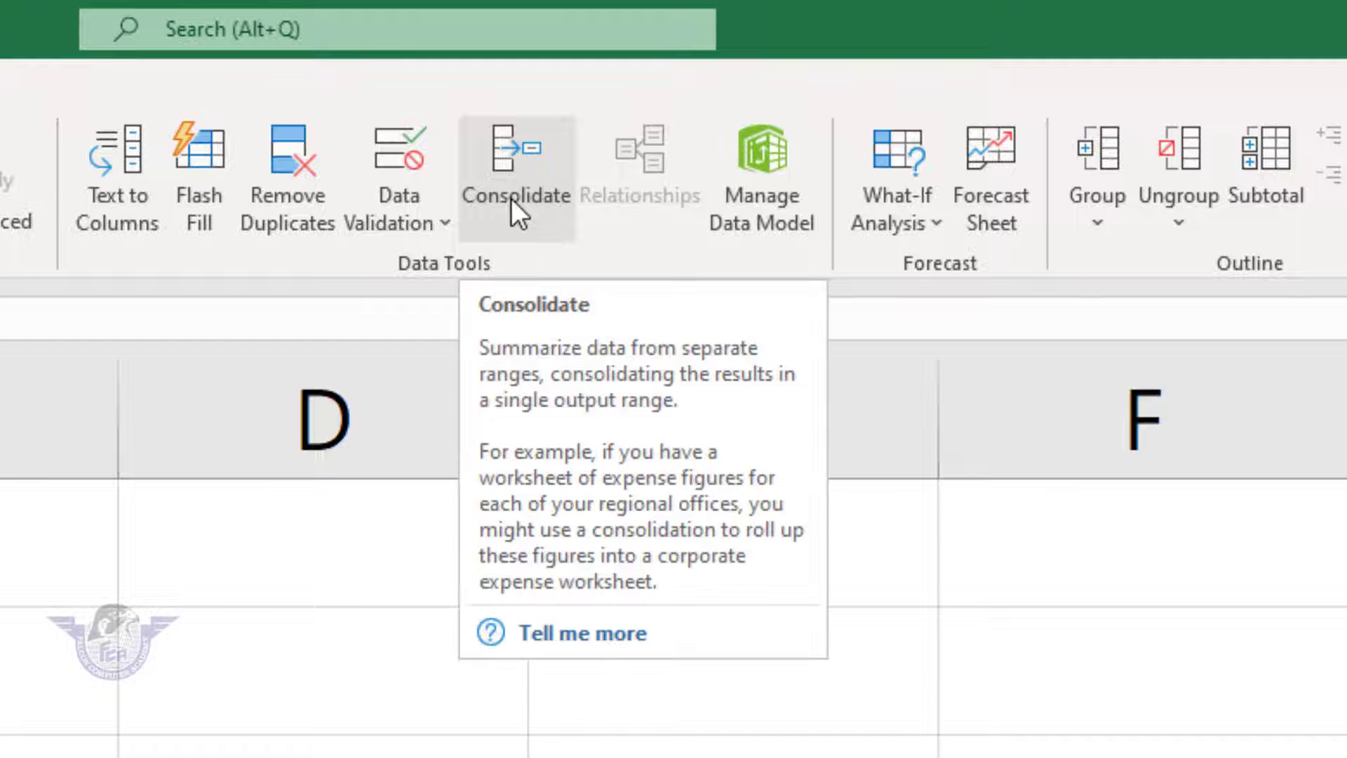
click(516, 195)
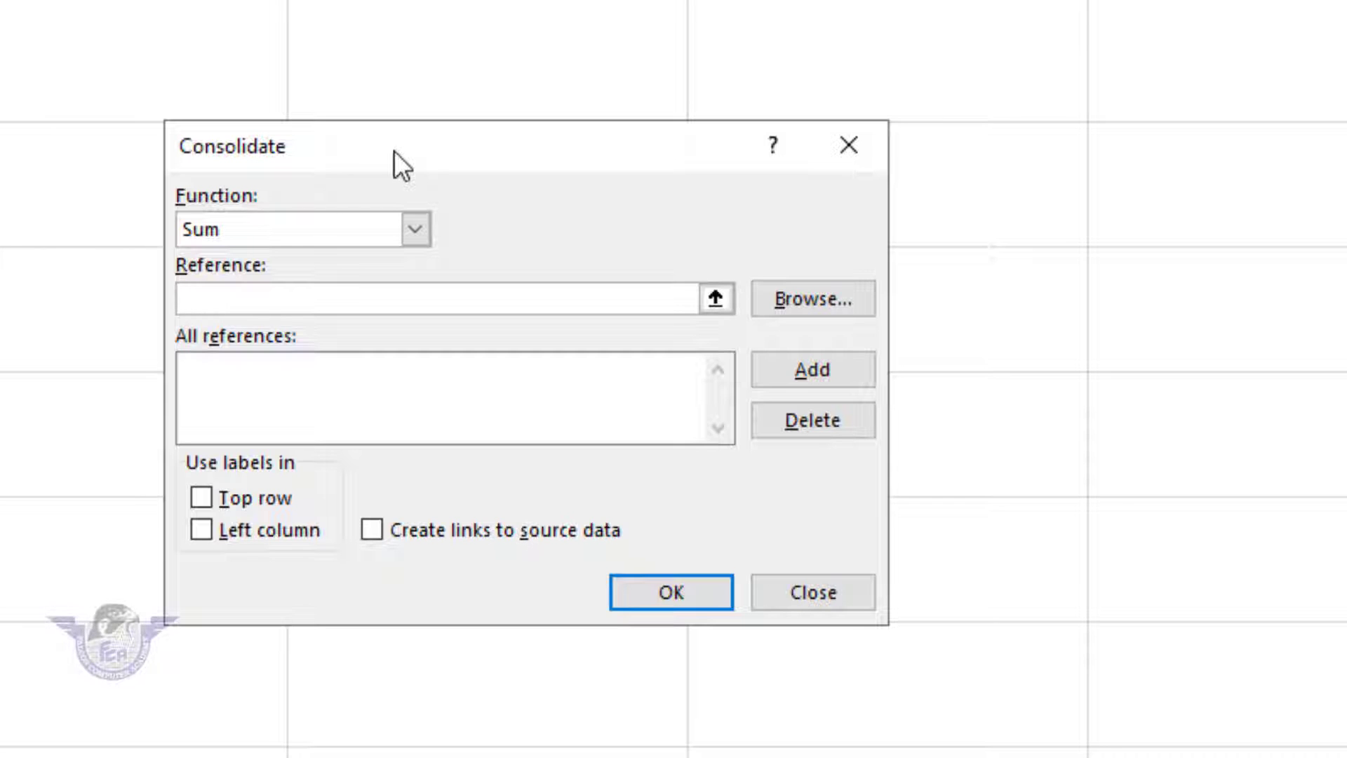
click(424, 234)
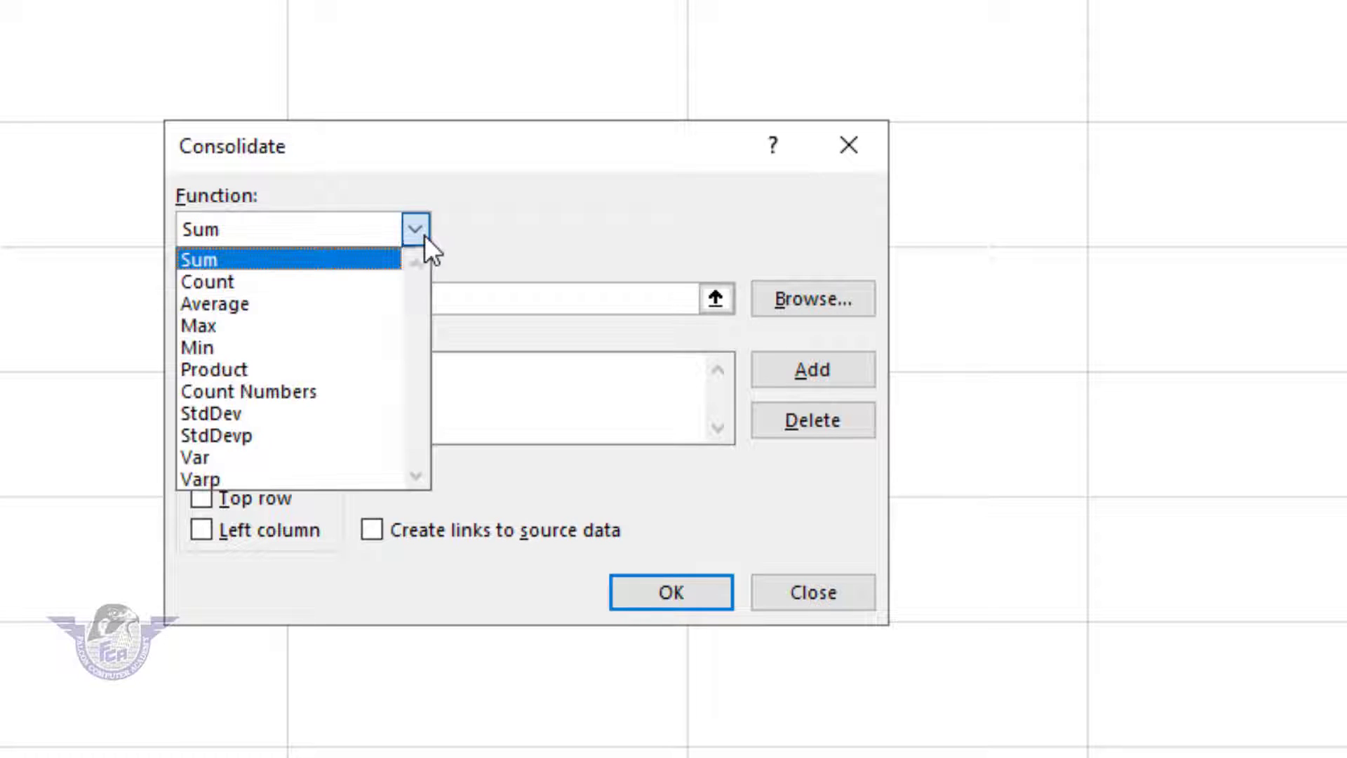
click(290, 265)
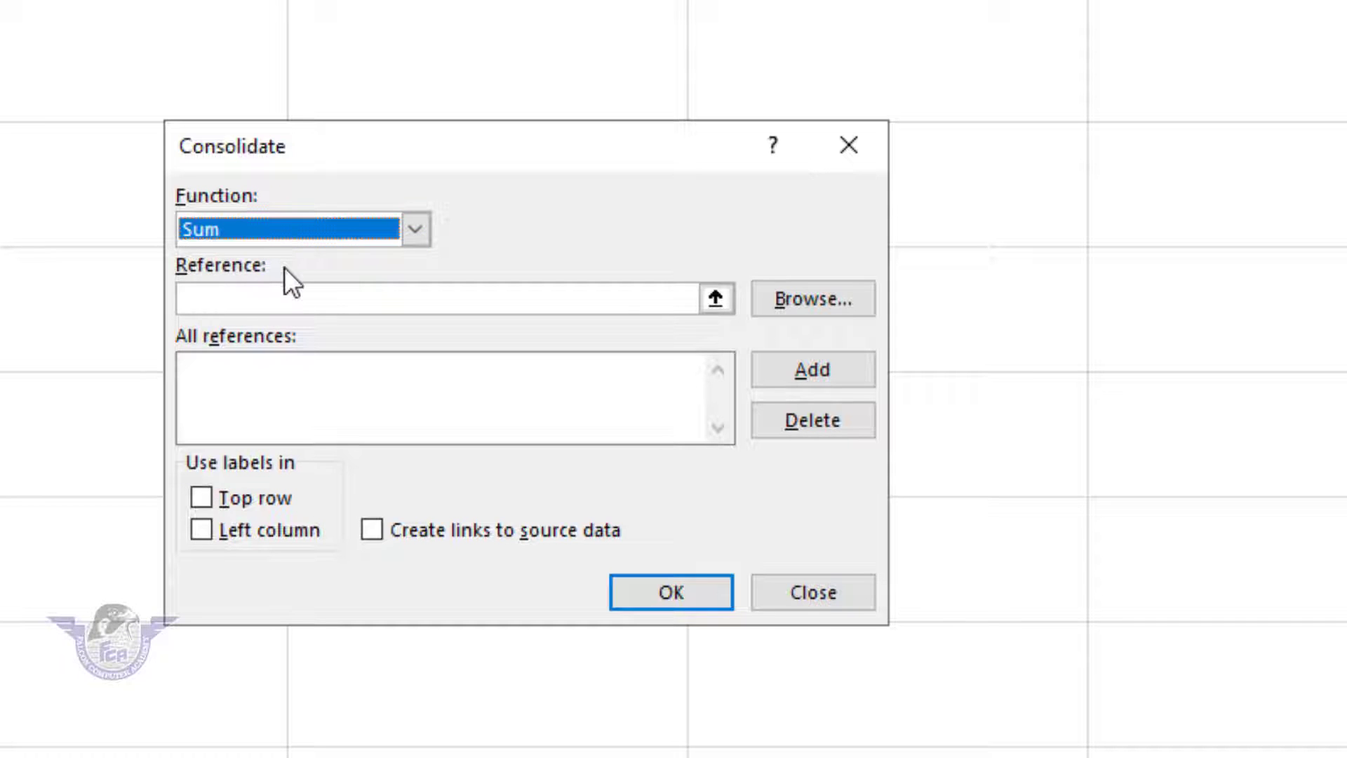
Add the range A2:E7 of the 1st 3Month Sale sheet to the consolidation references
click(284, 302)
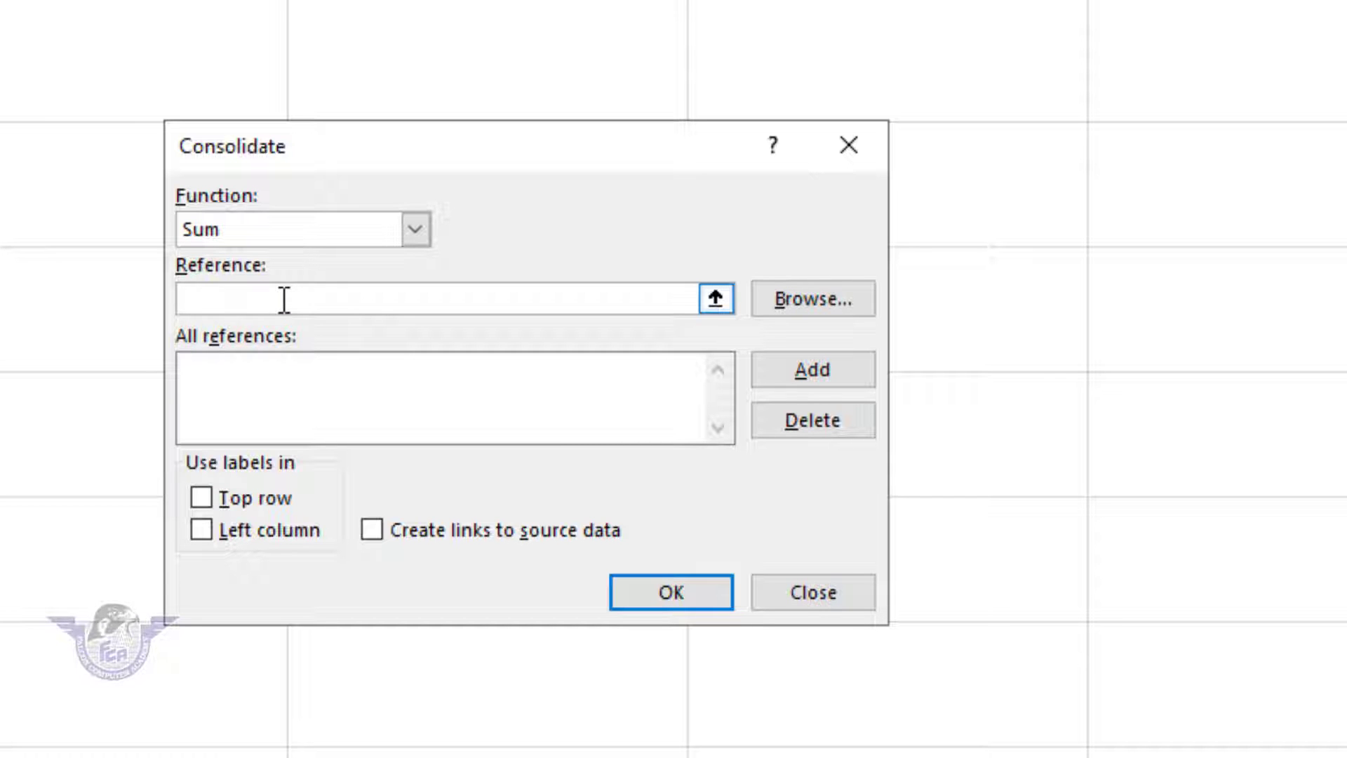
click(715, 298)
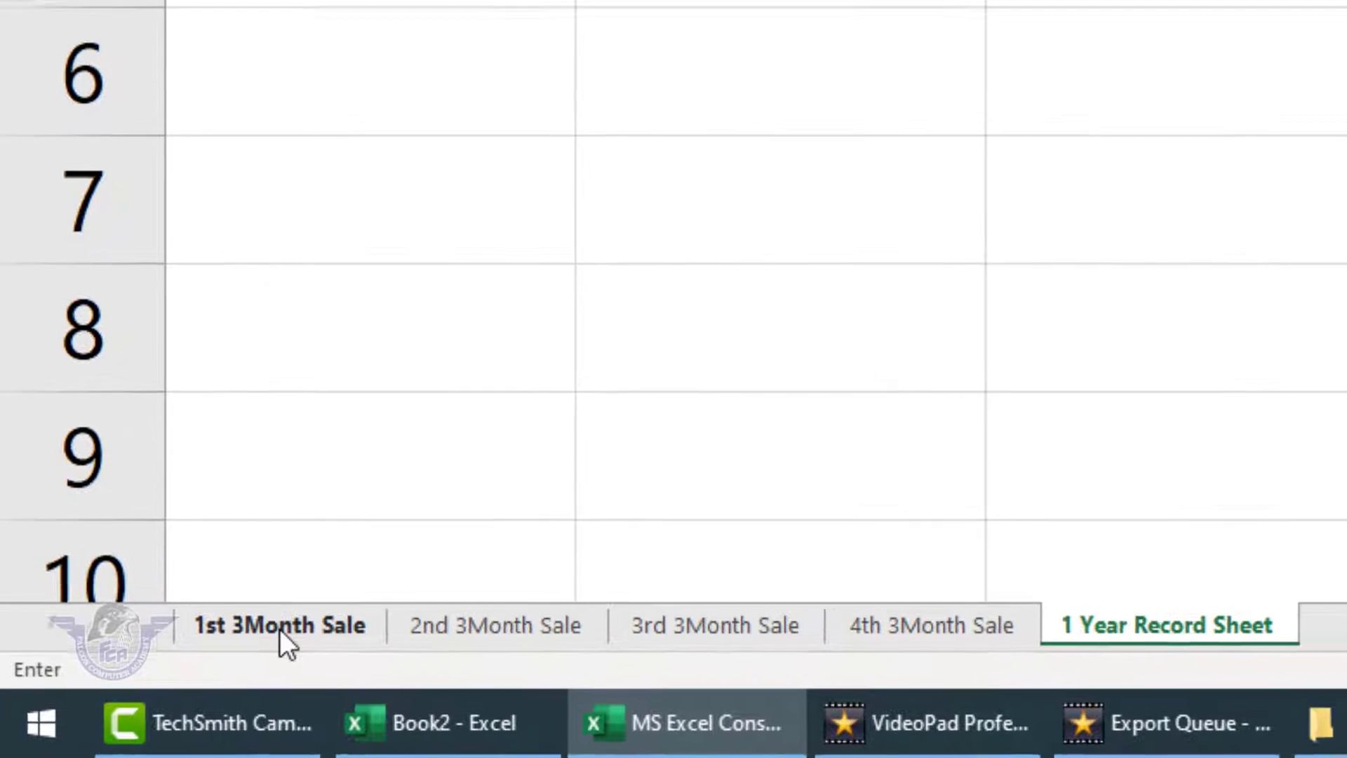
click(279, 627)
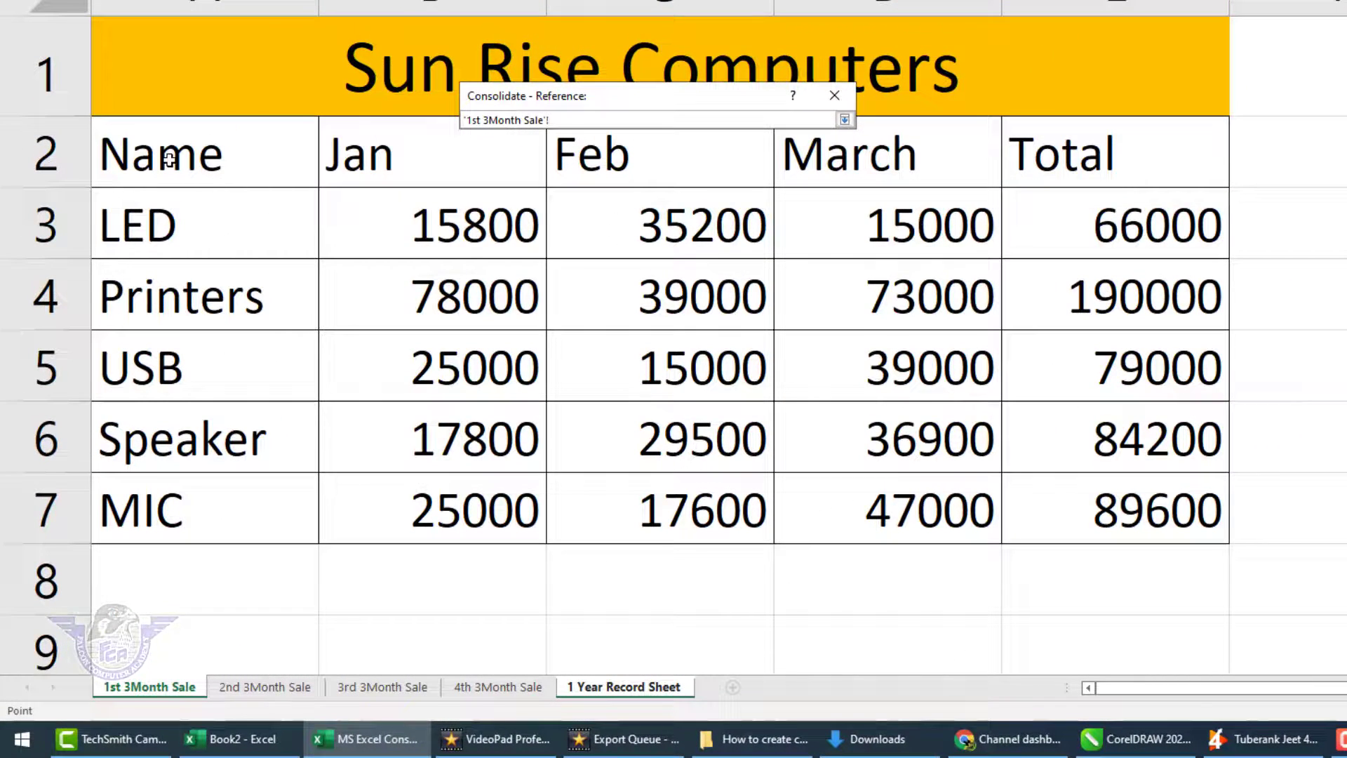
drag(168, 159, 1056, 511)
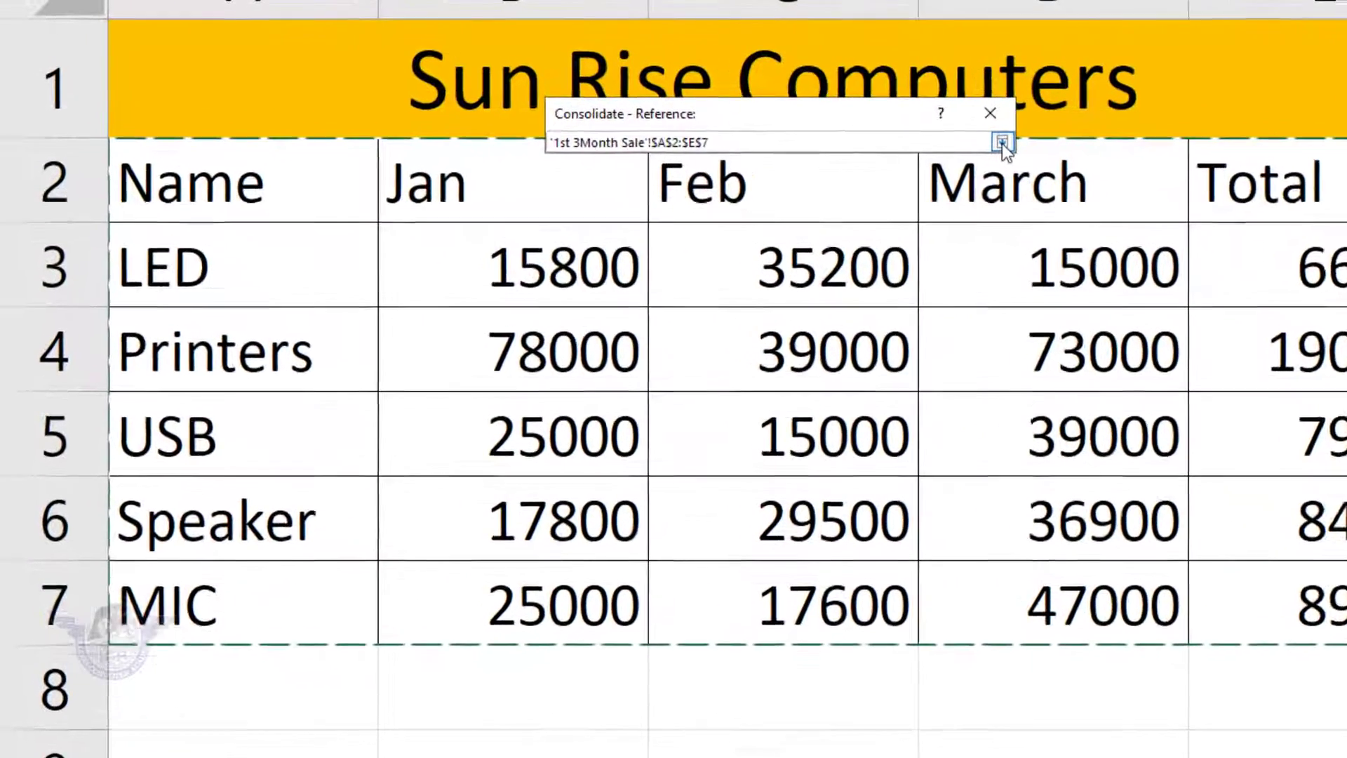
click(1097, 156)
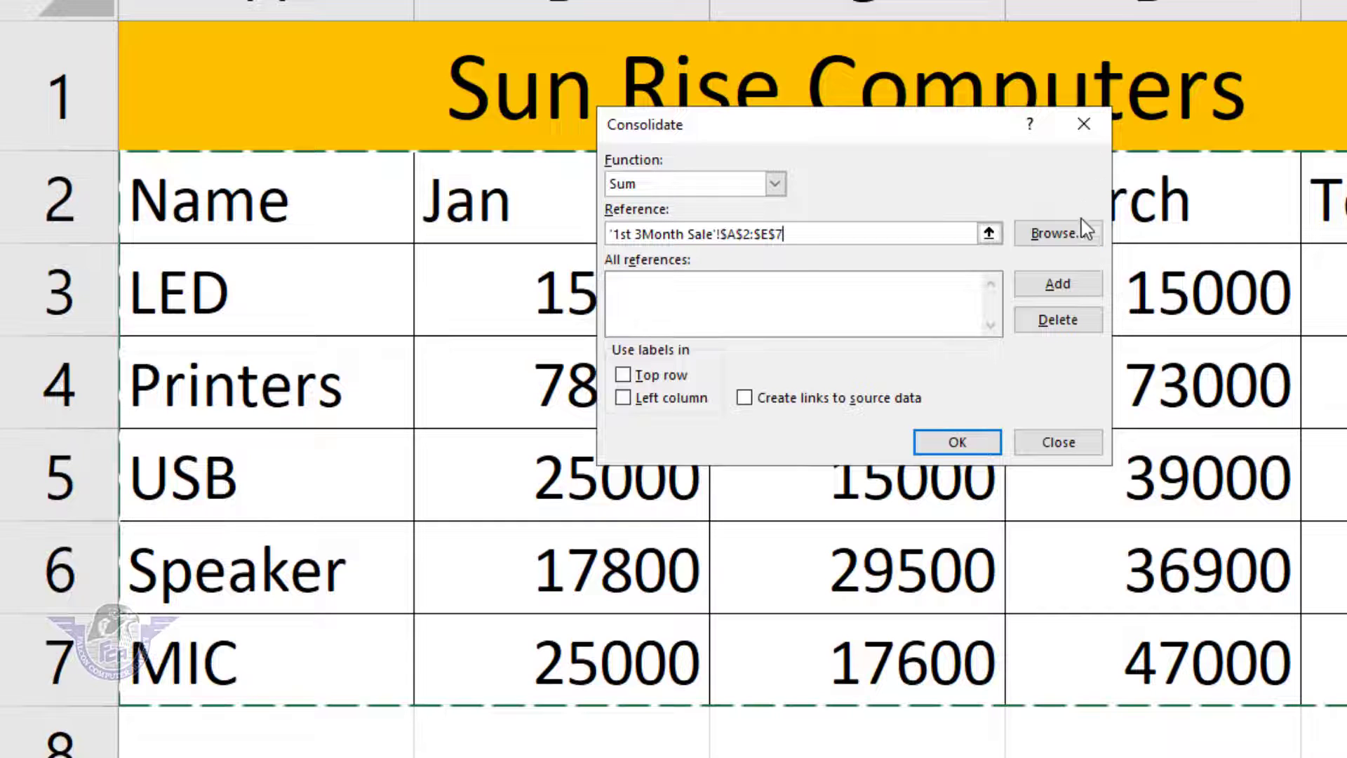
click(1077, 288)
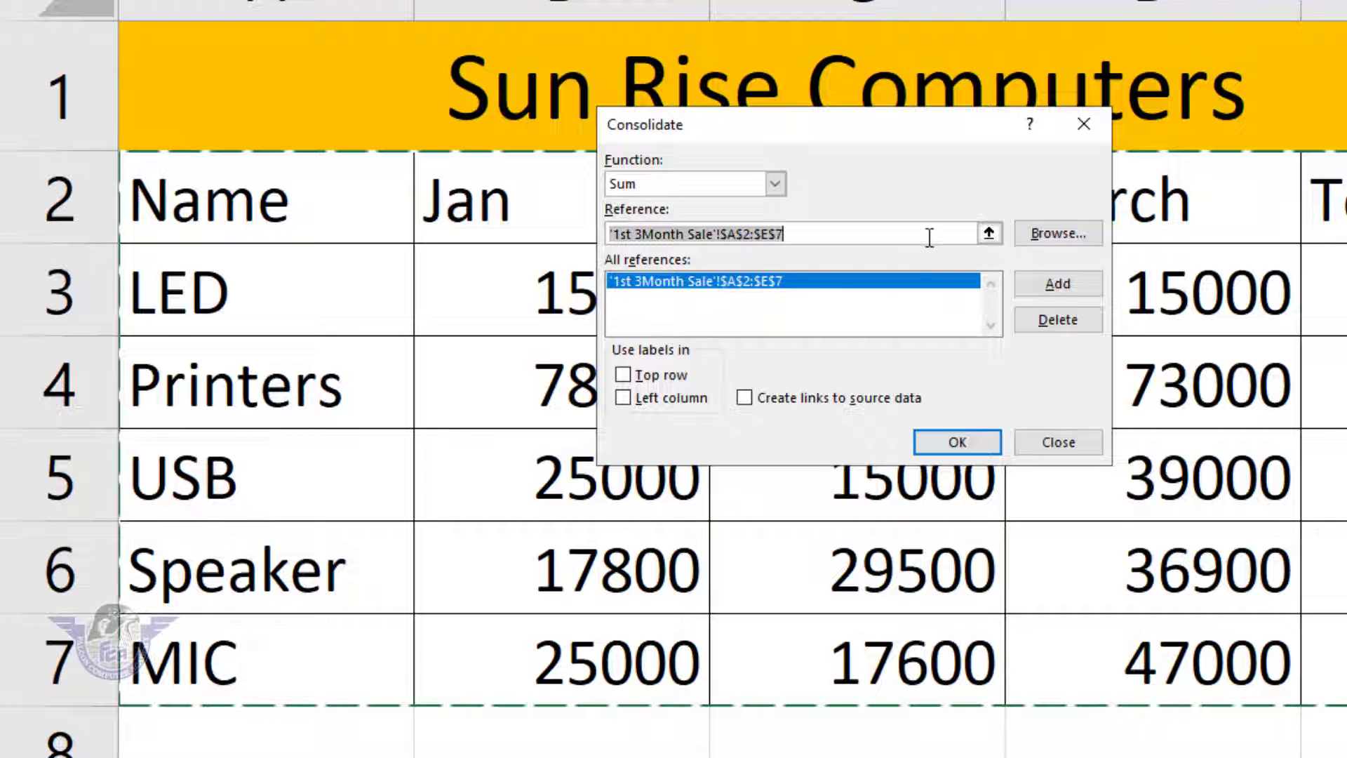
Add the range A2:E7 of the 2nd 3Month Sale sheet to the consolidation references
click(990, 236)
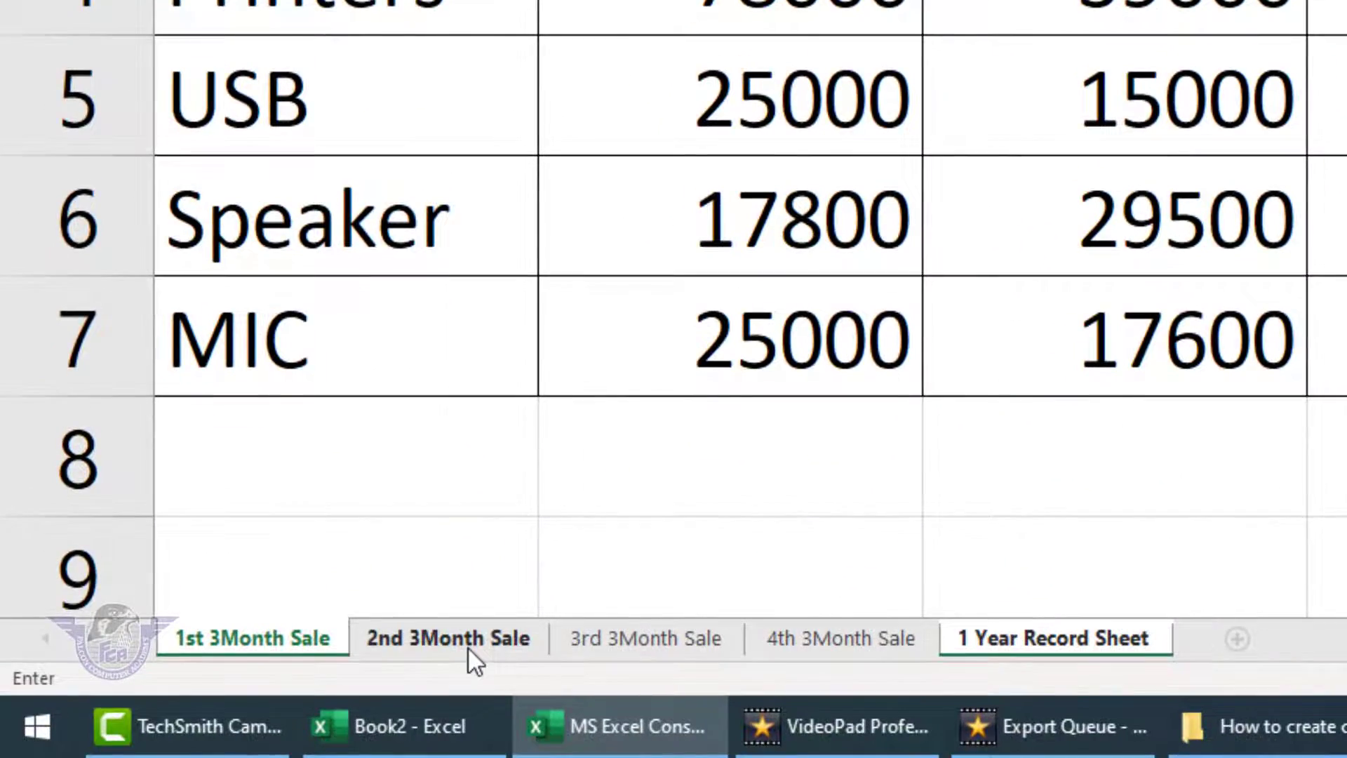
click(468, 649)
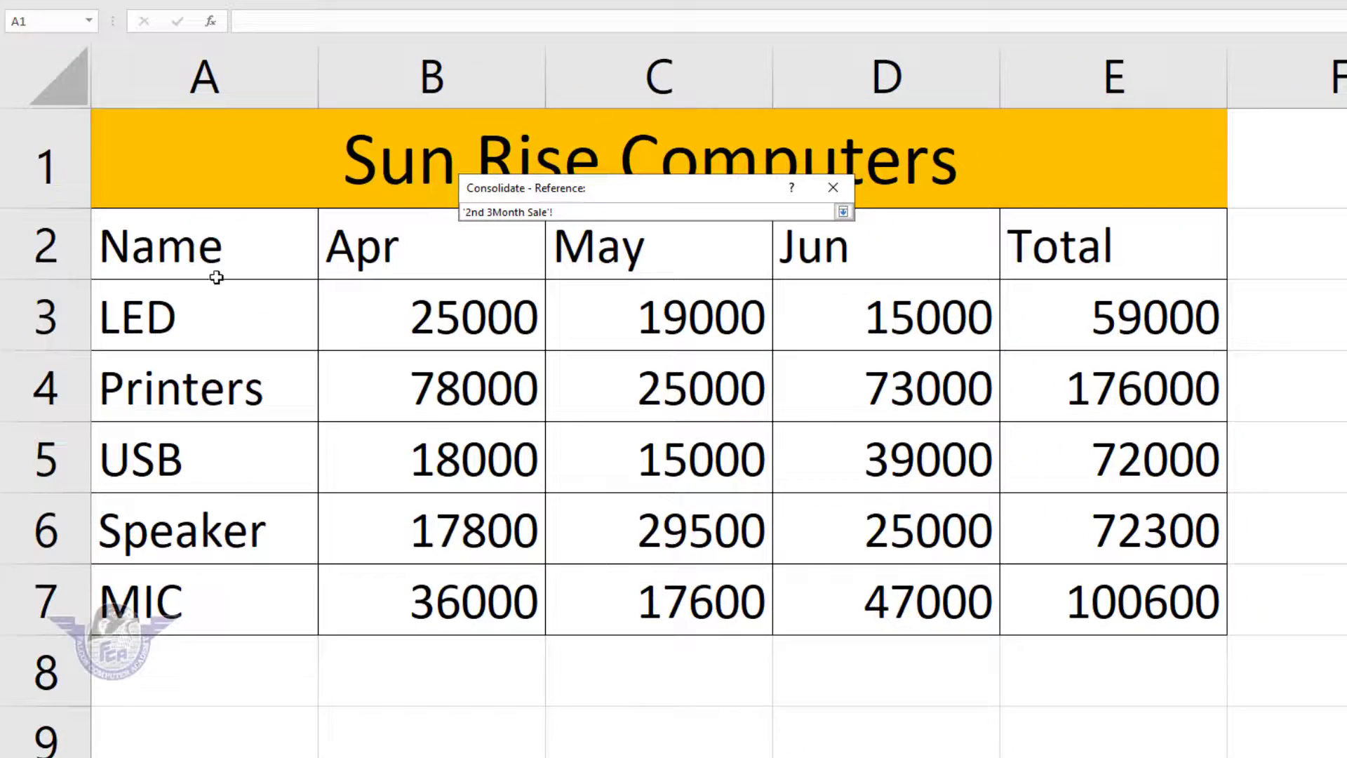
drag(180, 246, 1101, 592)
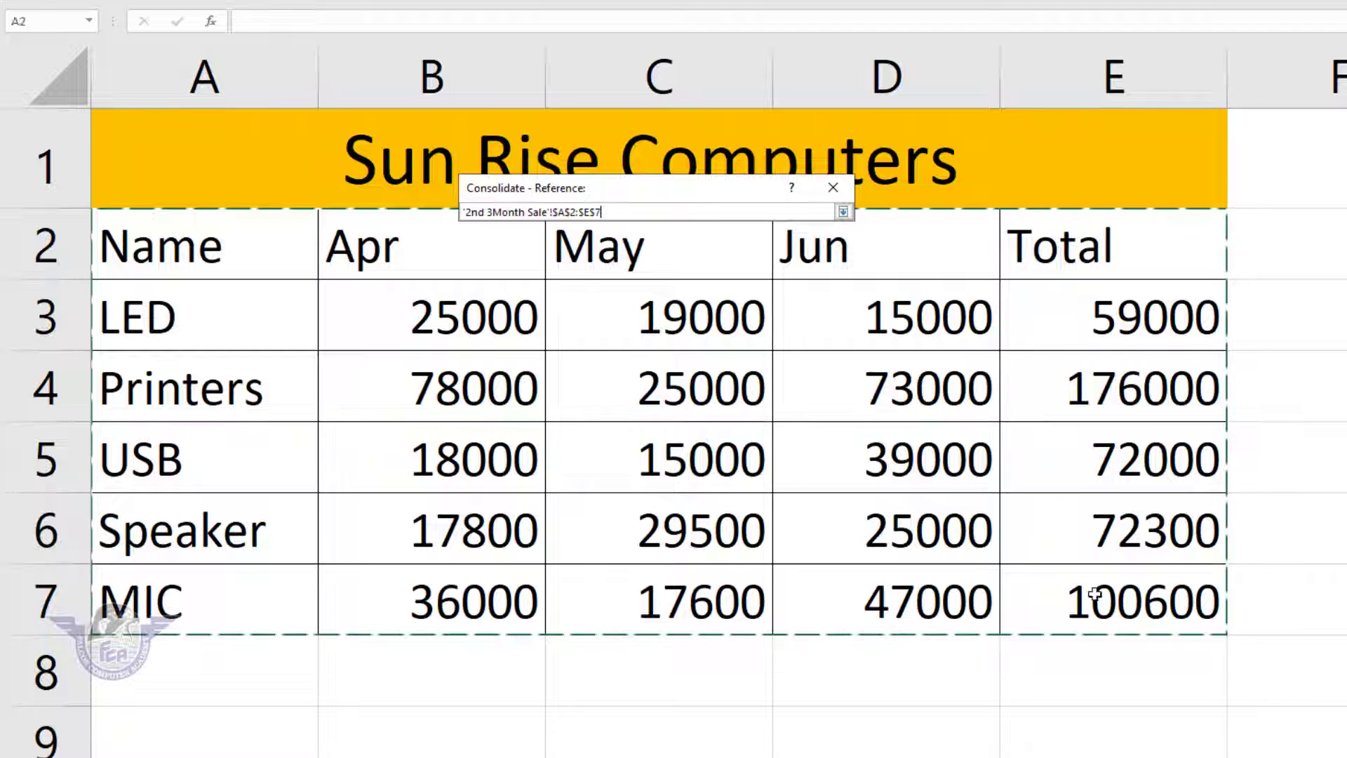
click(843, 211)
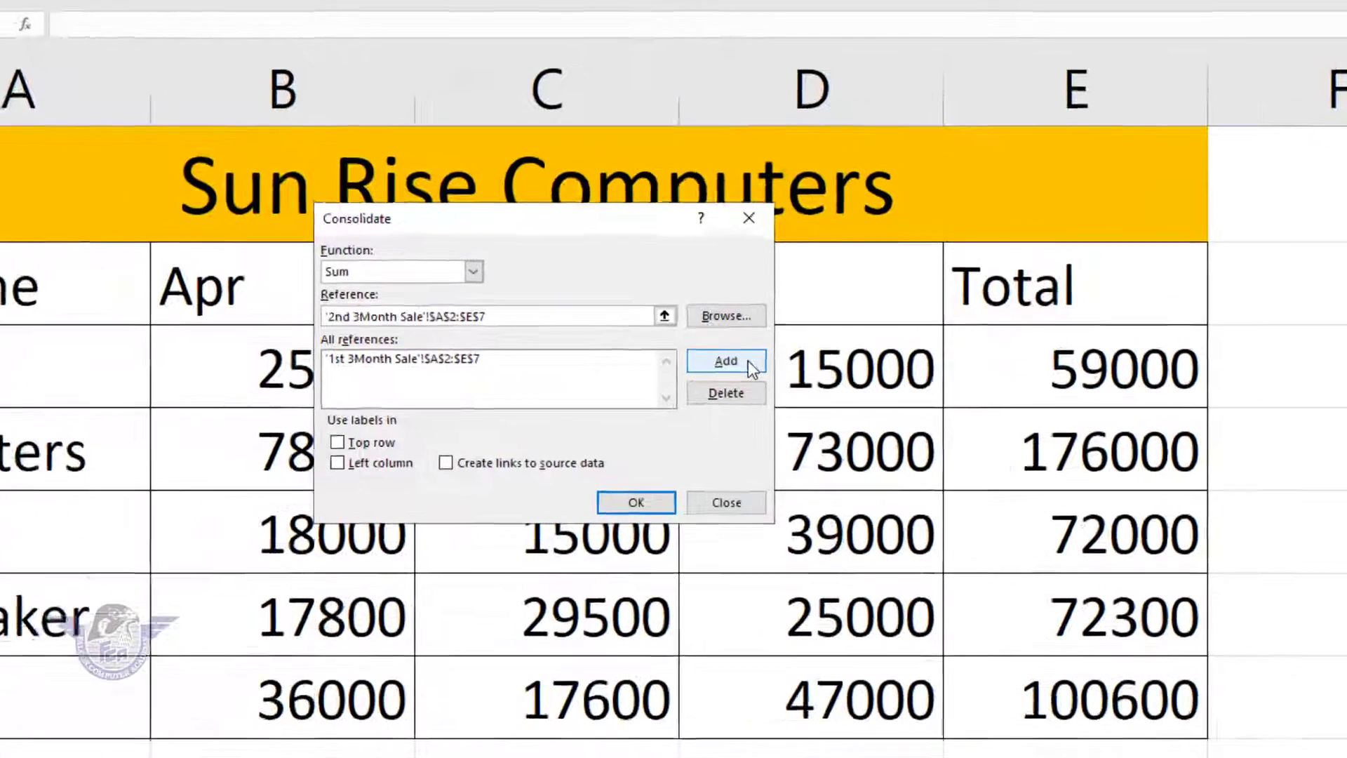
click(829, 311)
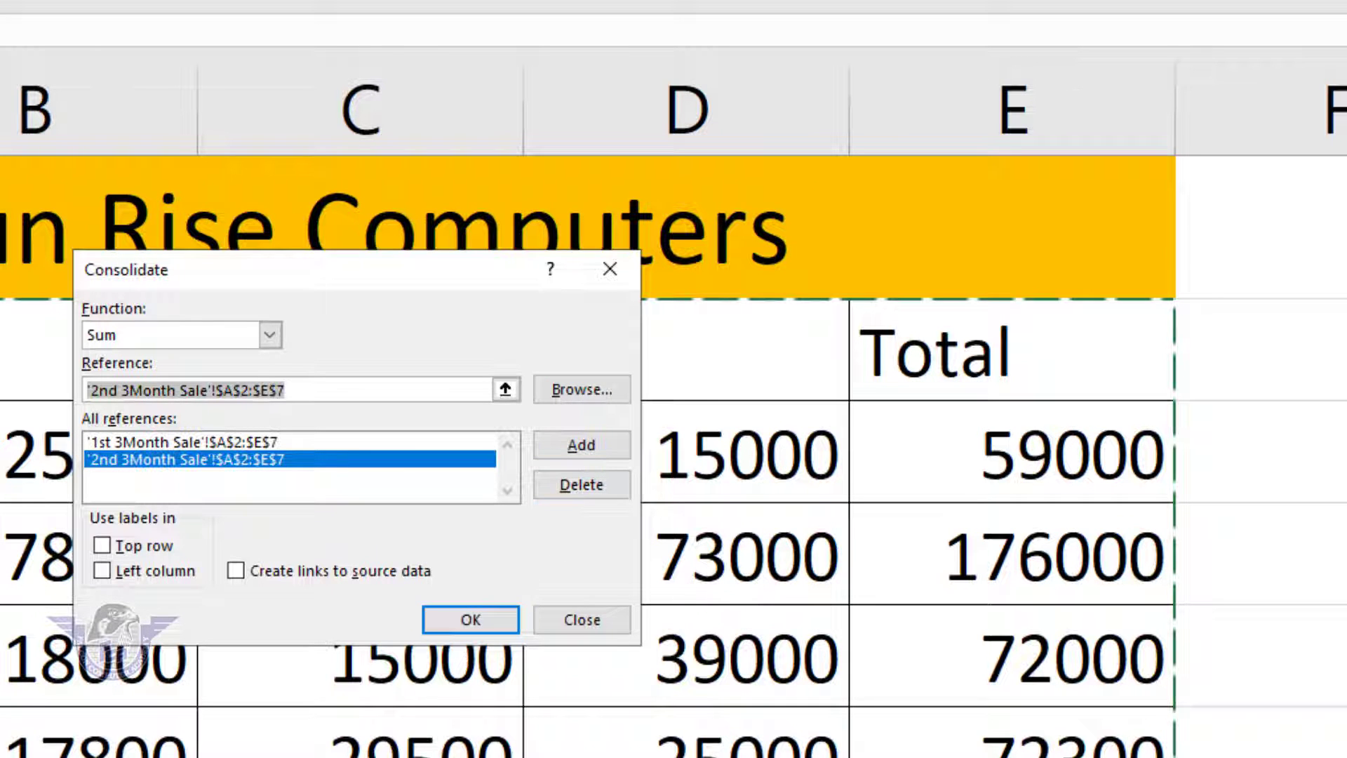
Add the range A2:E7 of the 3rd 3Month Sale sheet to the consolidation references
click(505, 389)
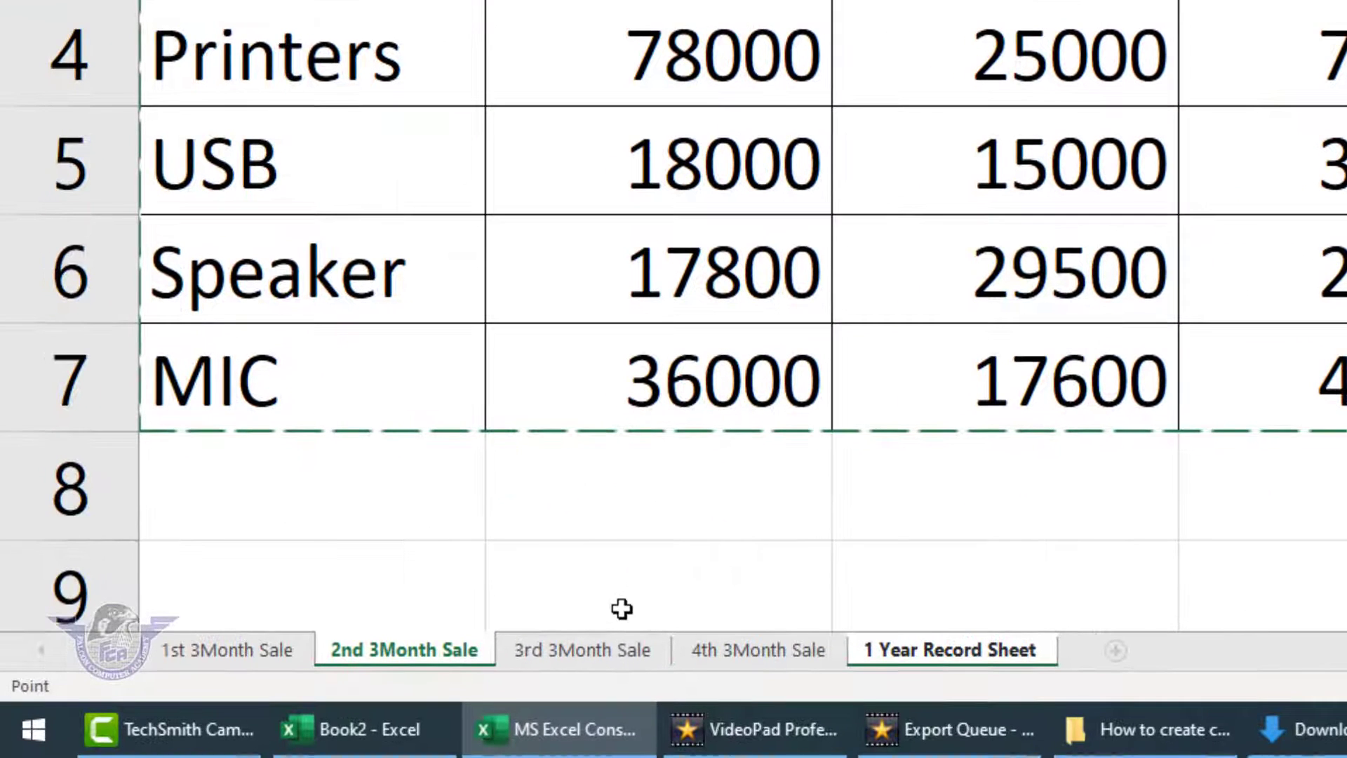
click(598, 655)
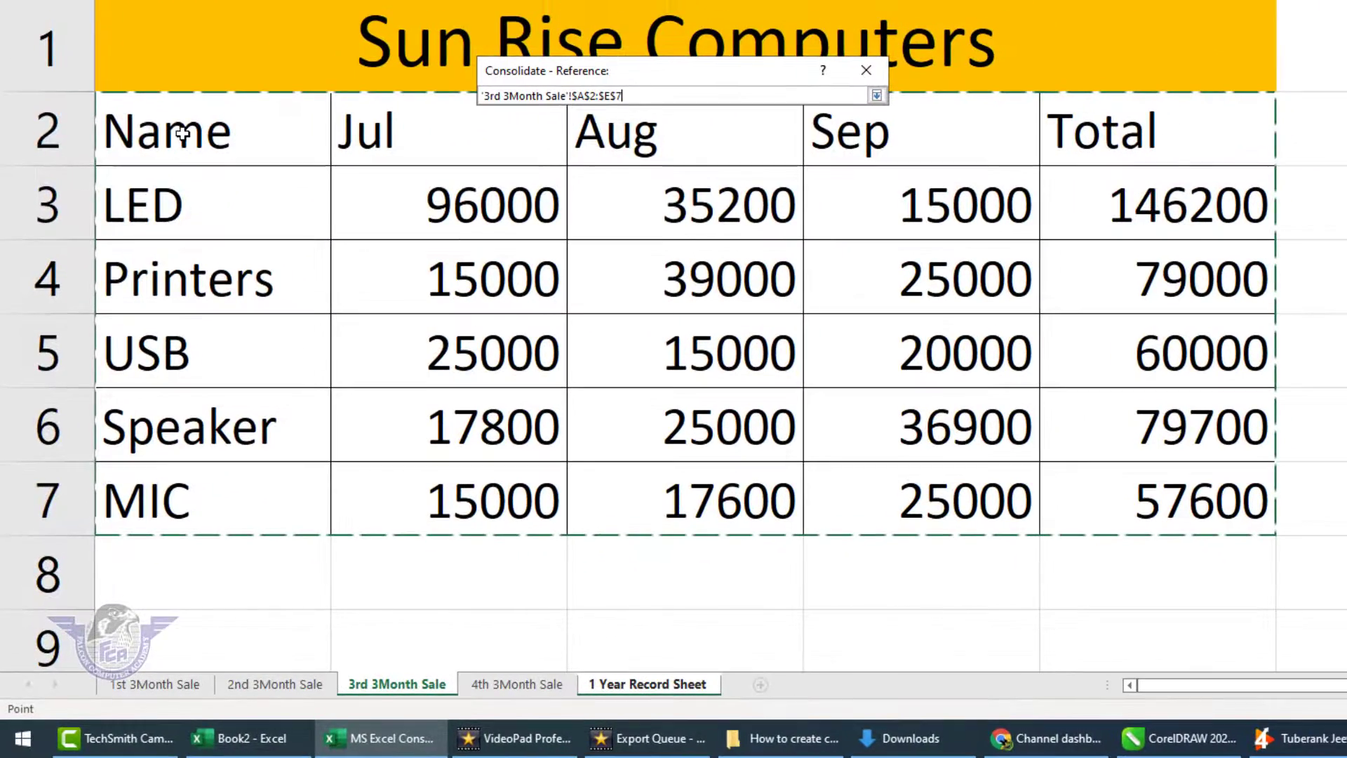
drag(180, 133, 1091, 478)
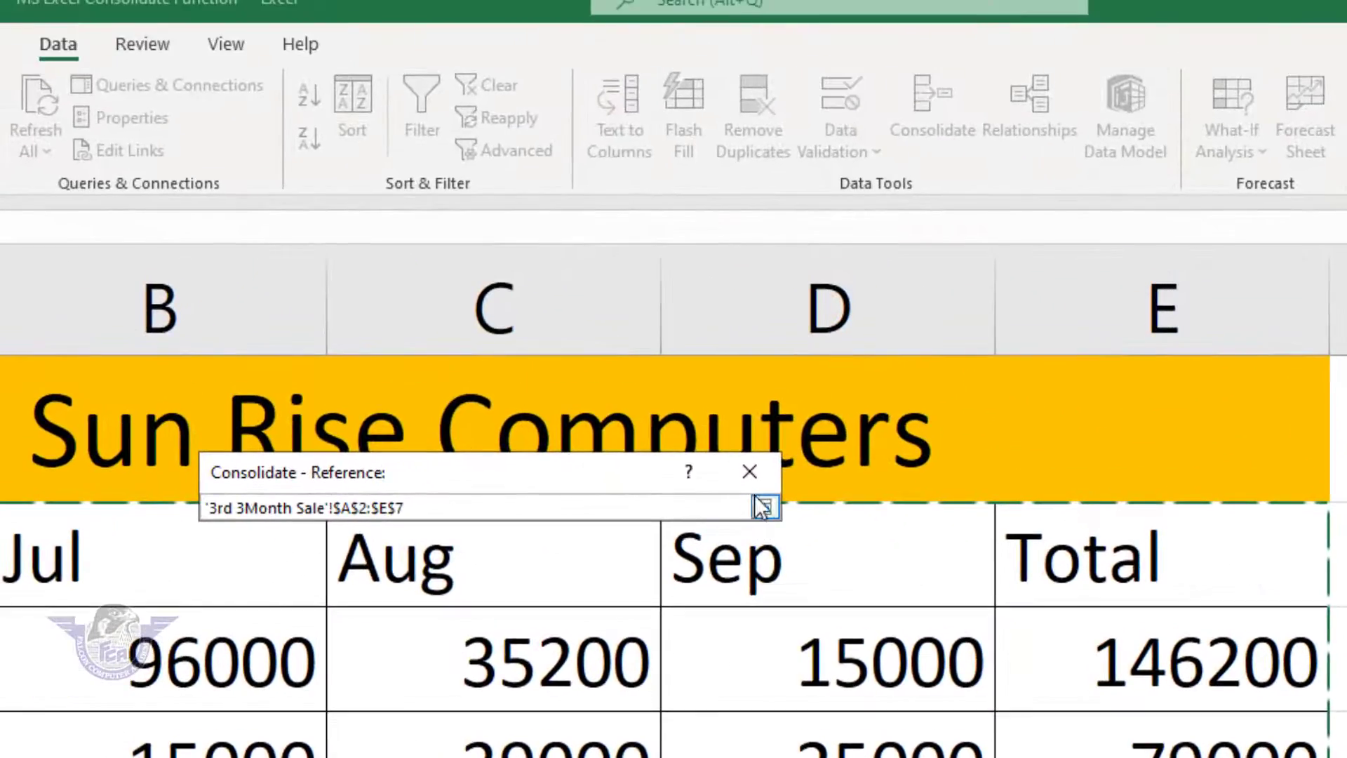
click(764, 505)
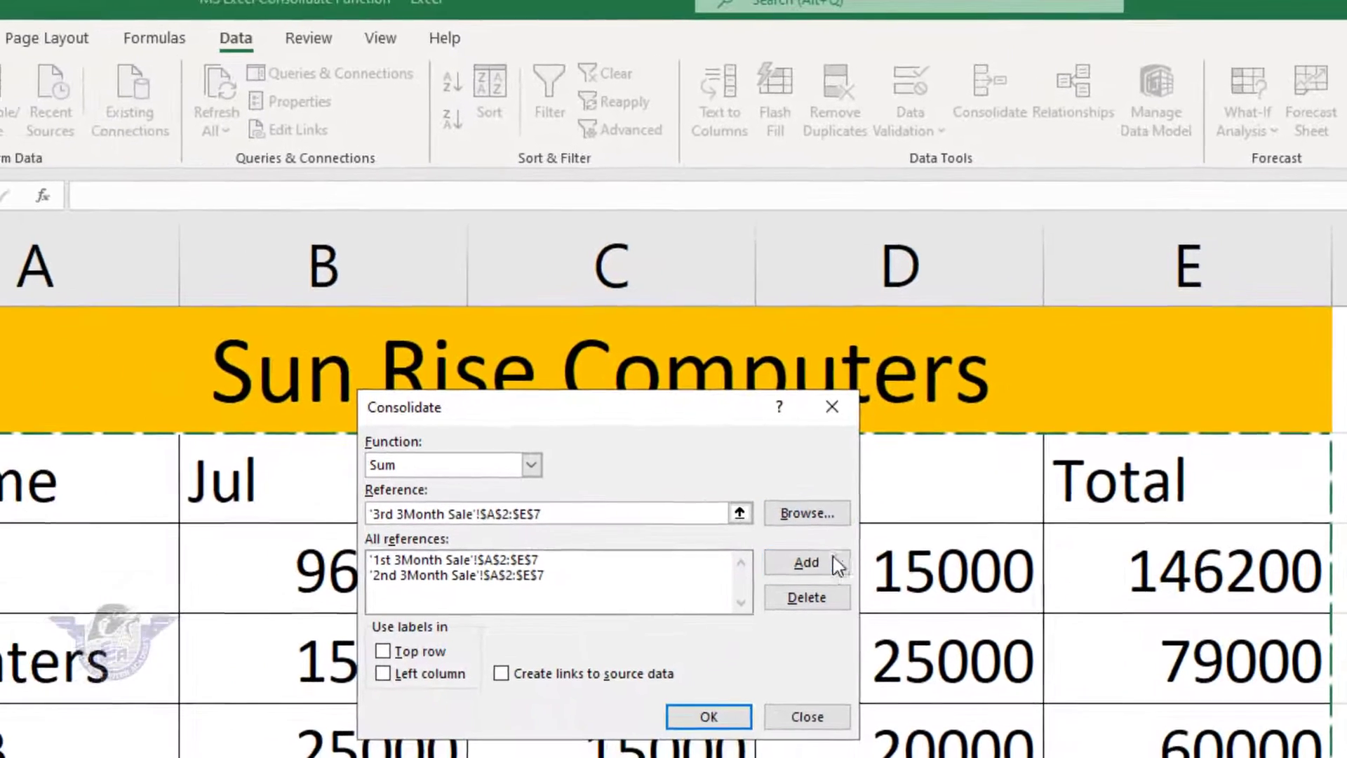
click(830, 561)
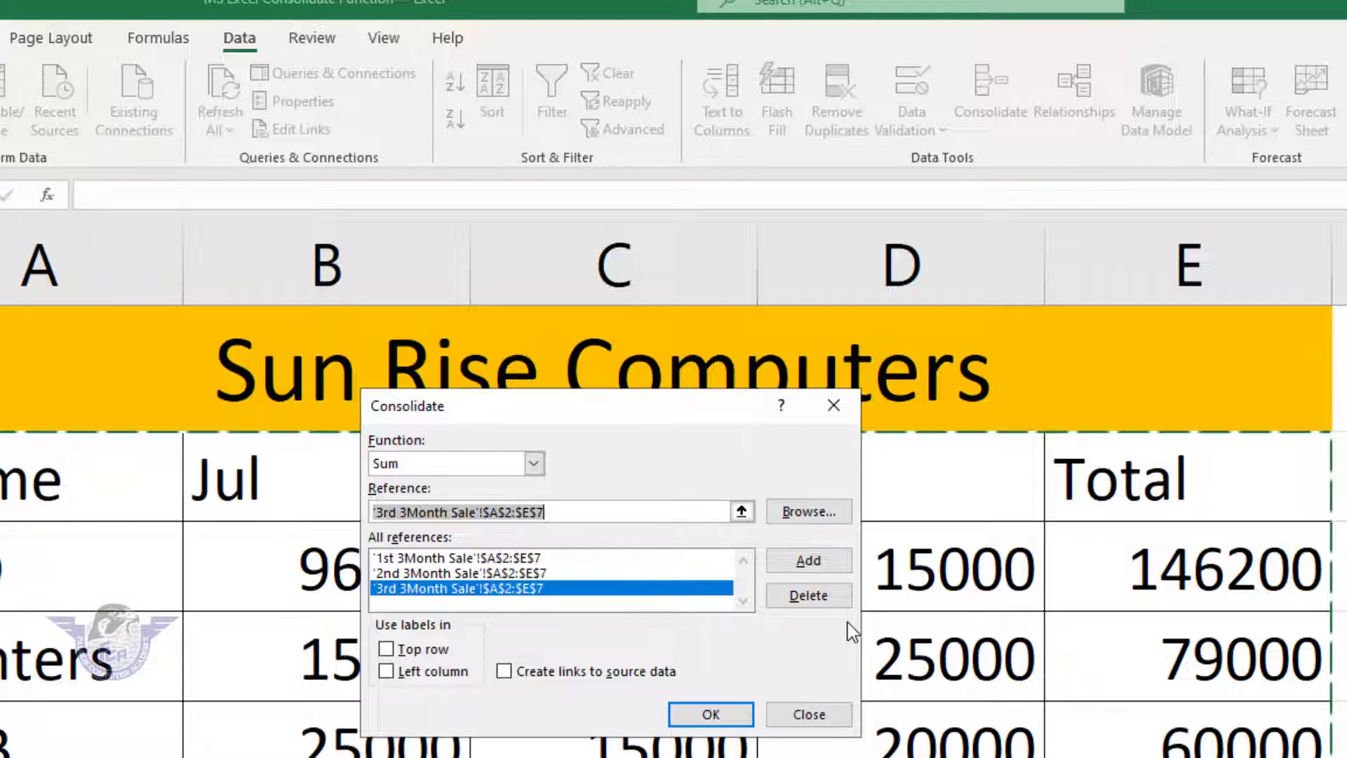
Add the range A2:E7 of the 4th 3Month Sale sheet to the consolidation references
click(742, 511)
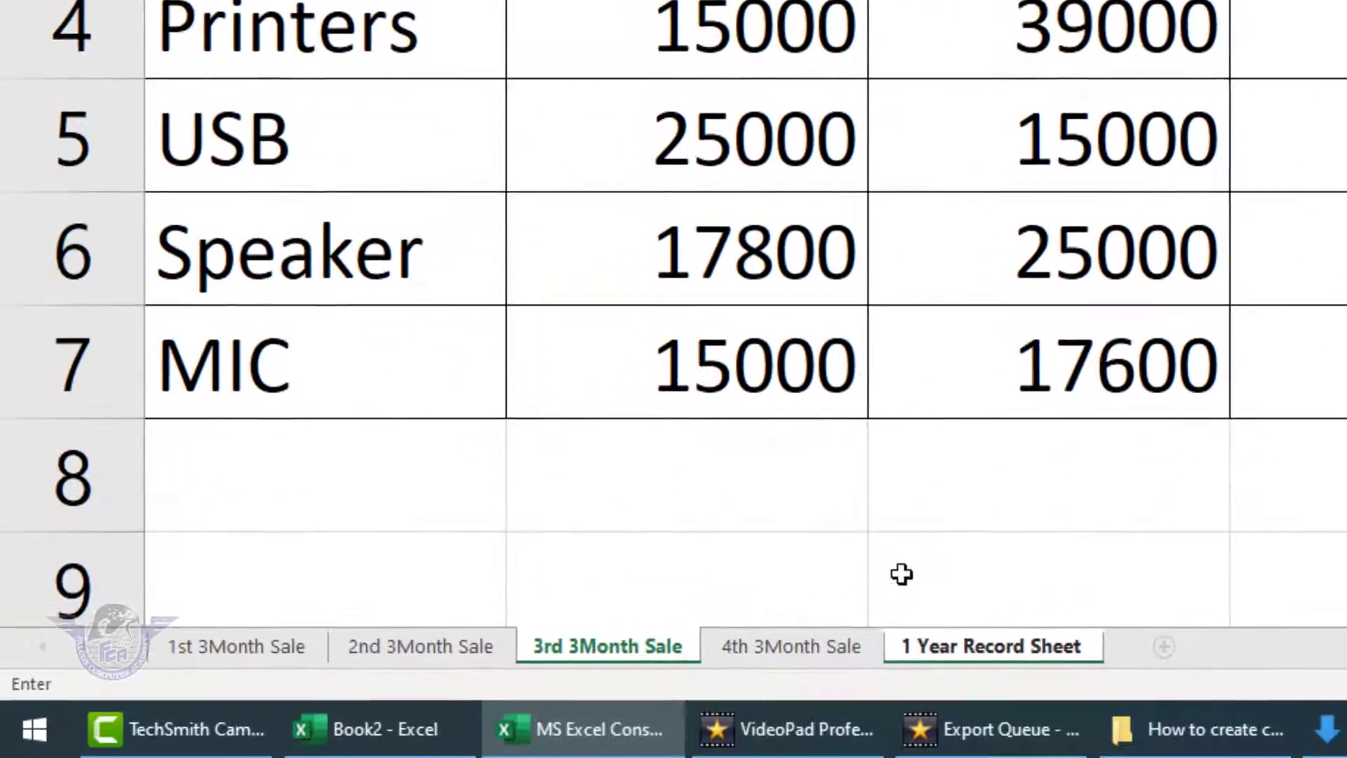
click(828, 648)
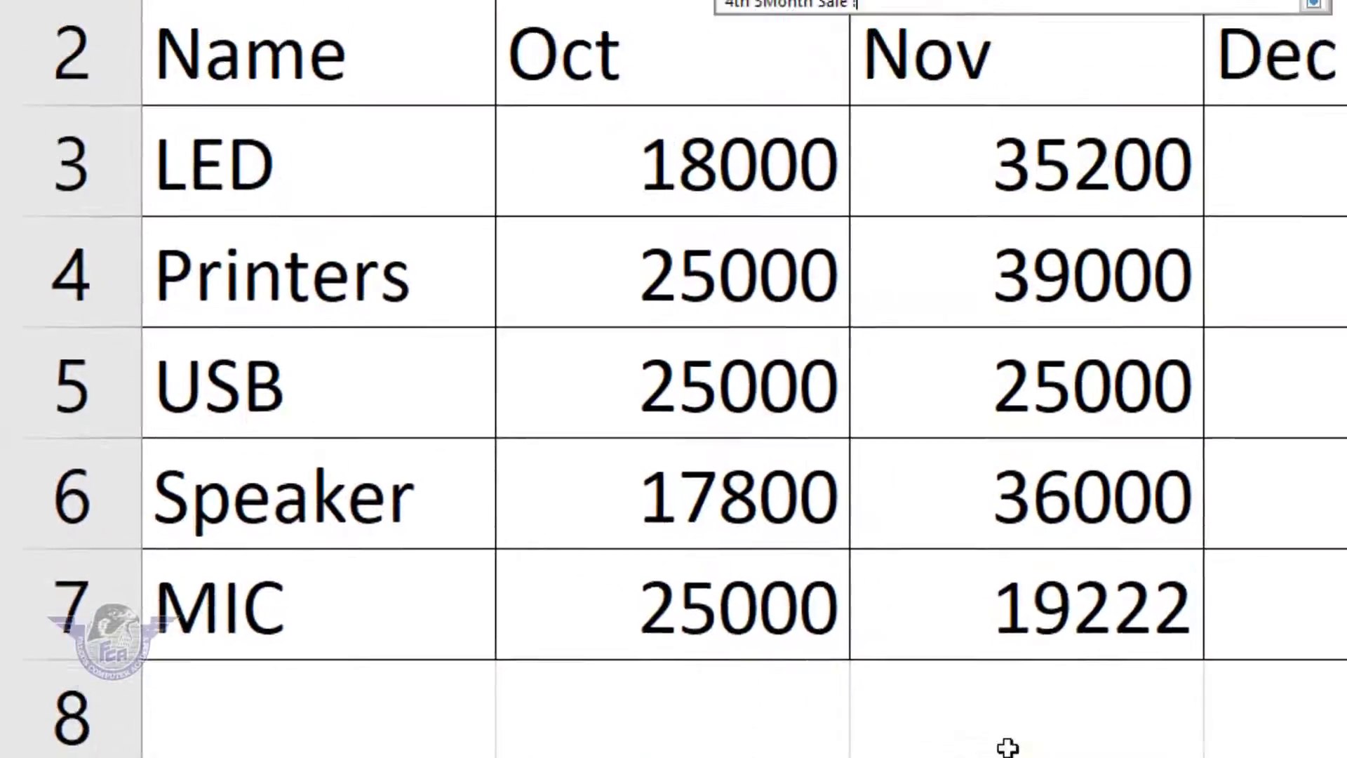
drag(326, 56, 1346, 458)
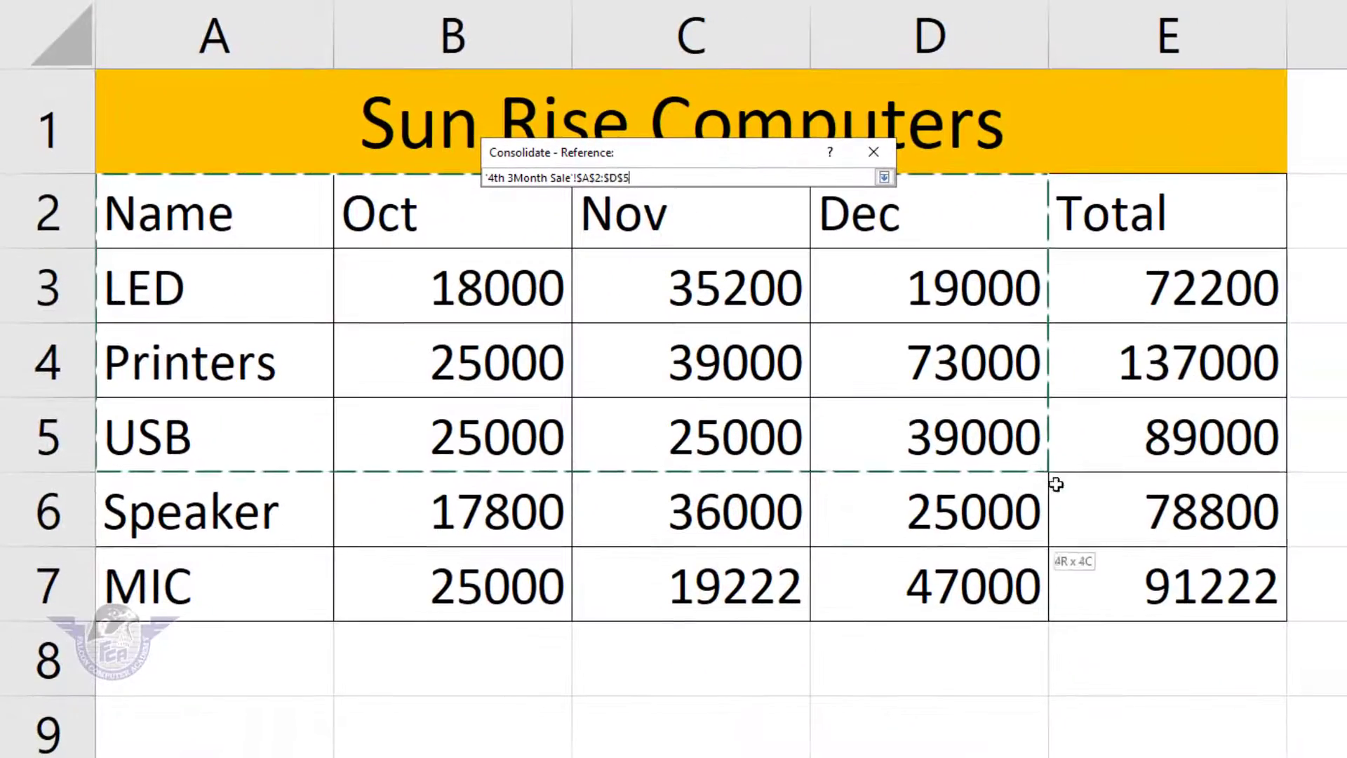
drag(1056, 484, 1115, 562)
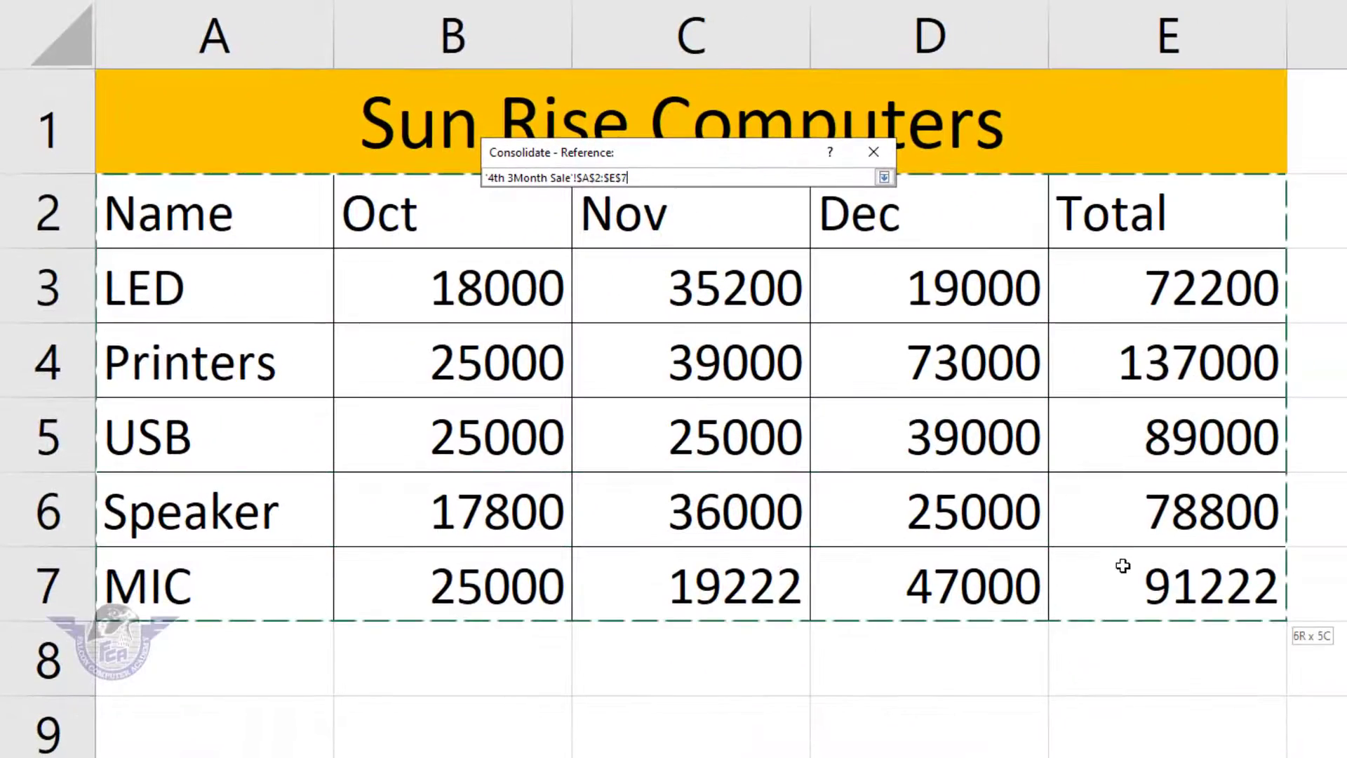
click(885, 177)
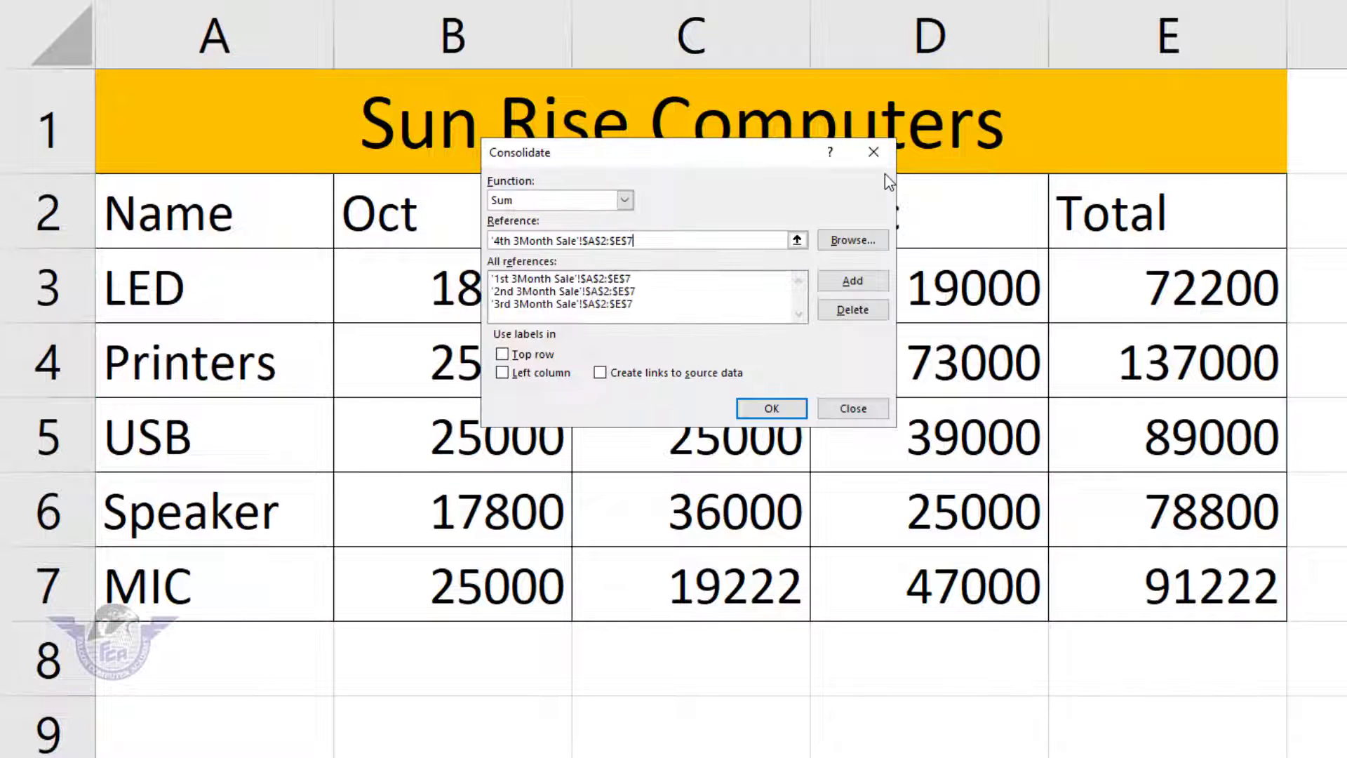
click(852, 281)
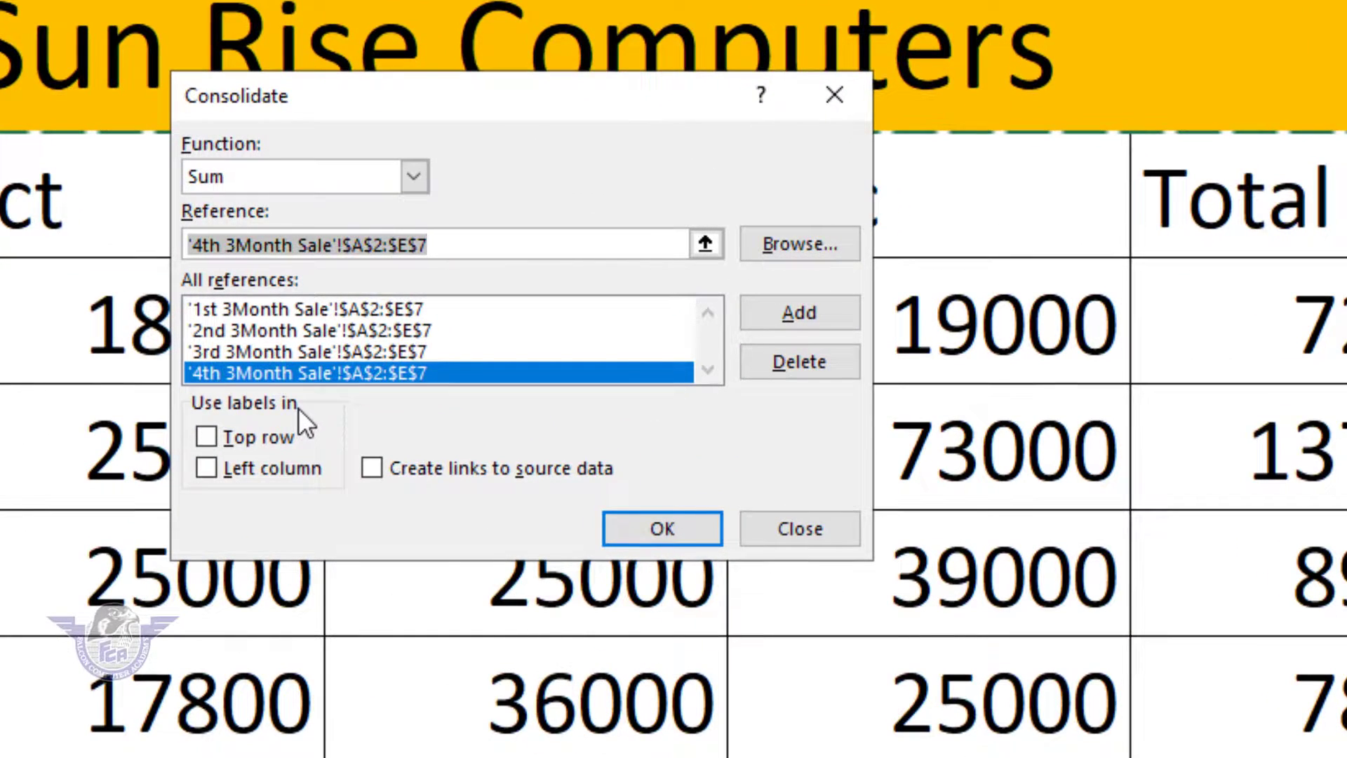
Use labels from the top row and left column, create links to the source data, and run the consolidation
click(272, 442)
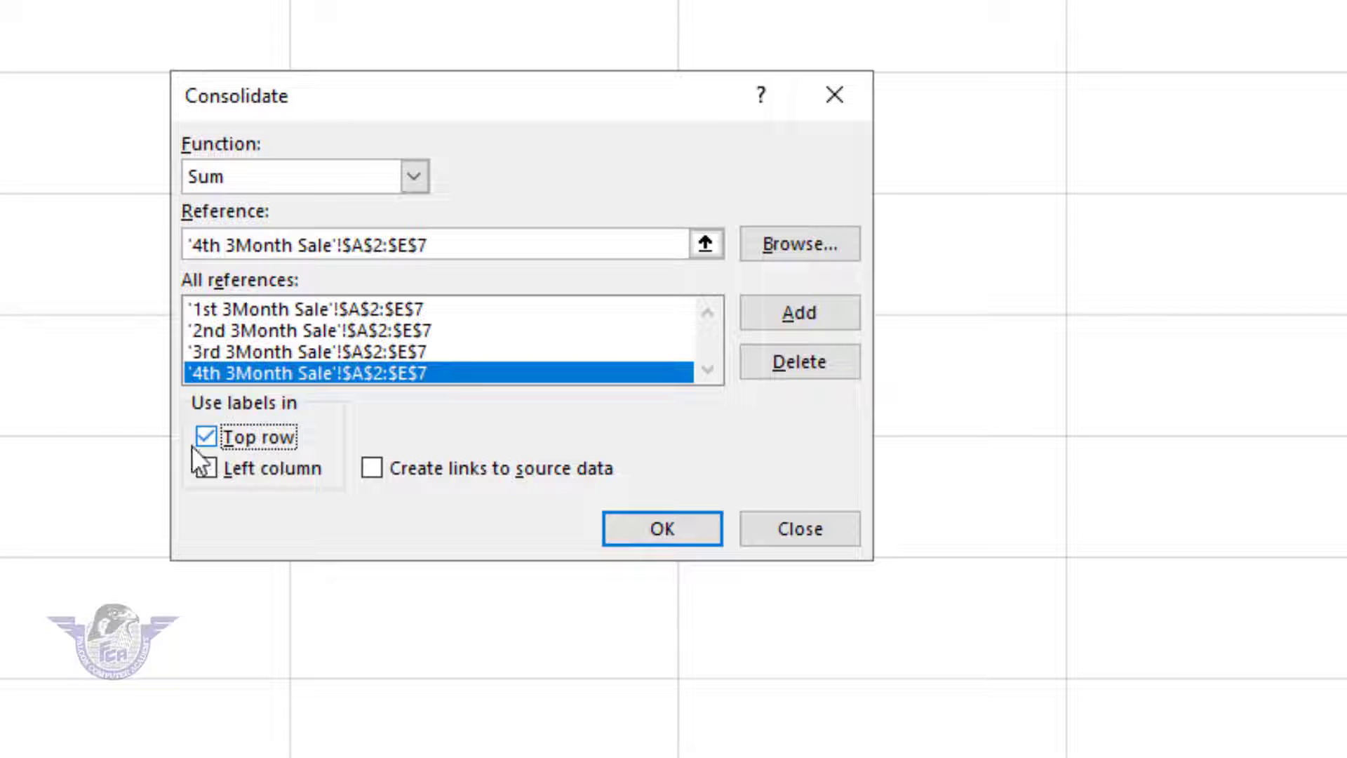
click(267, 469)
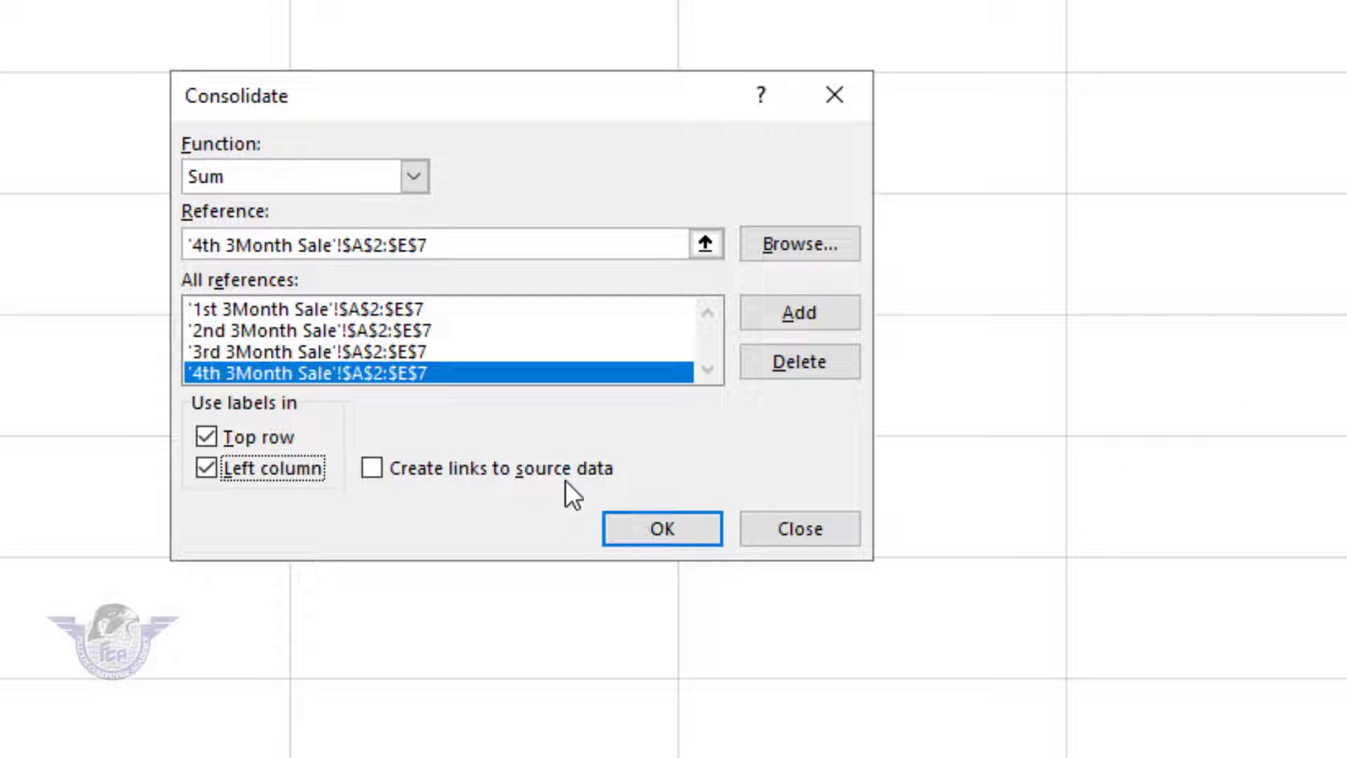
click(591, 470)
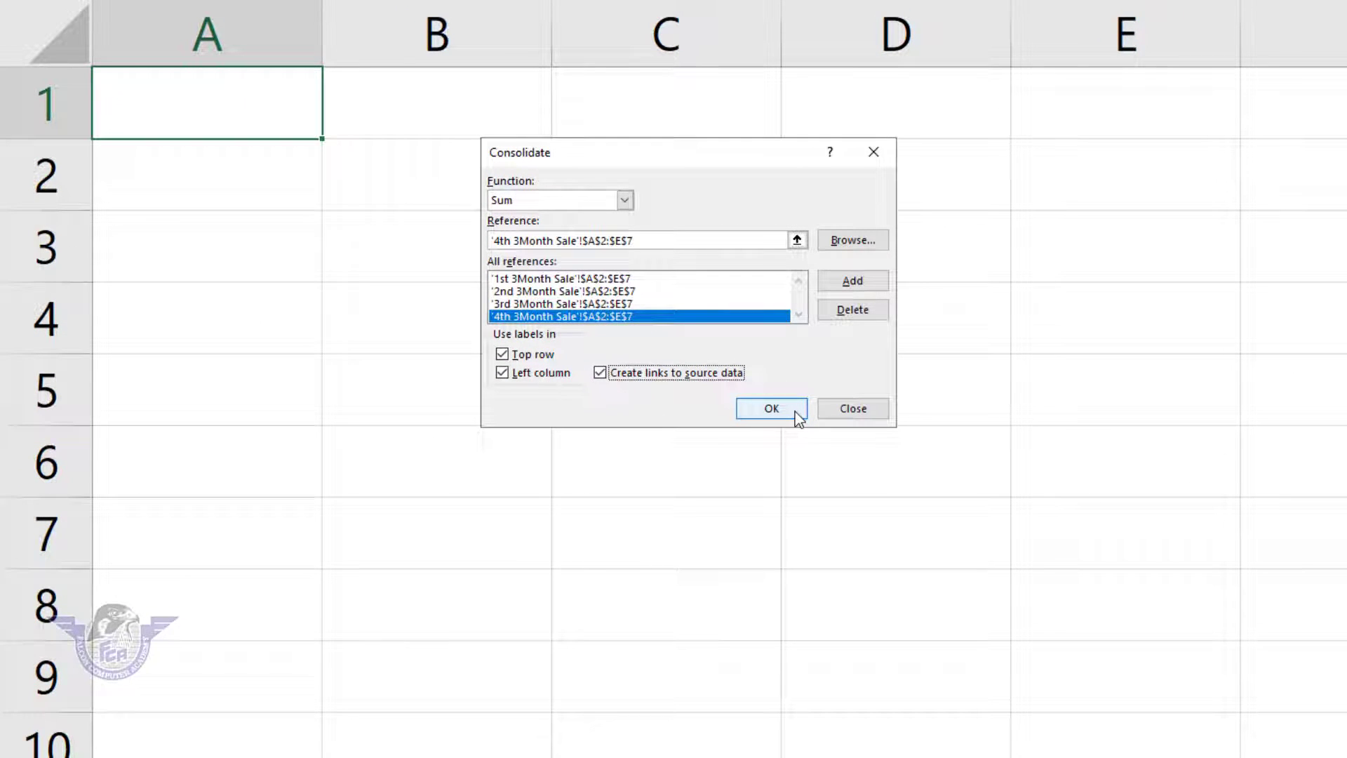
click(771, 409)
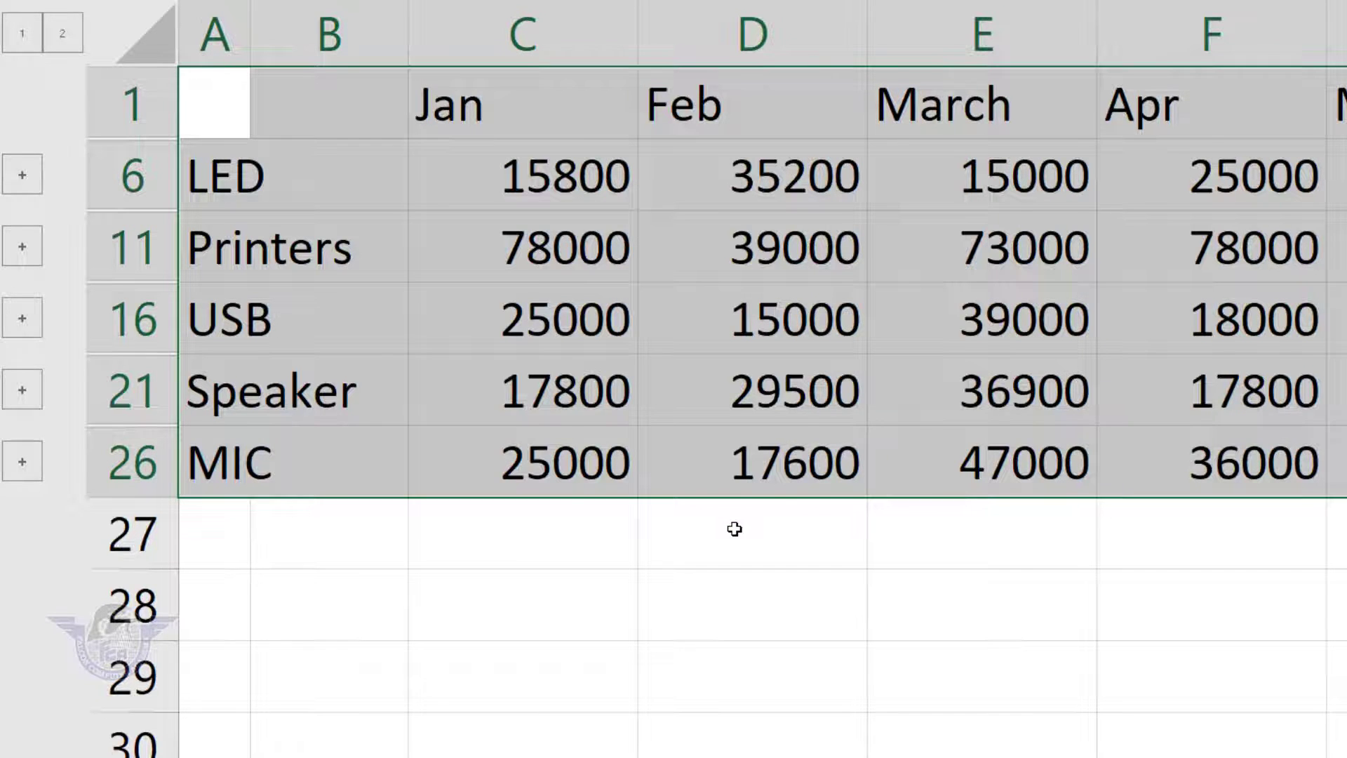
Review the consolidated table across all twelve months, checking the LED and Printers rows and the Total column
scroll(734, 529, down, 4)
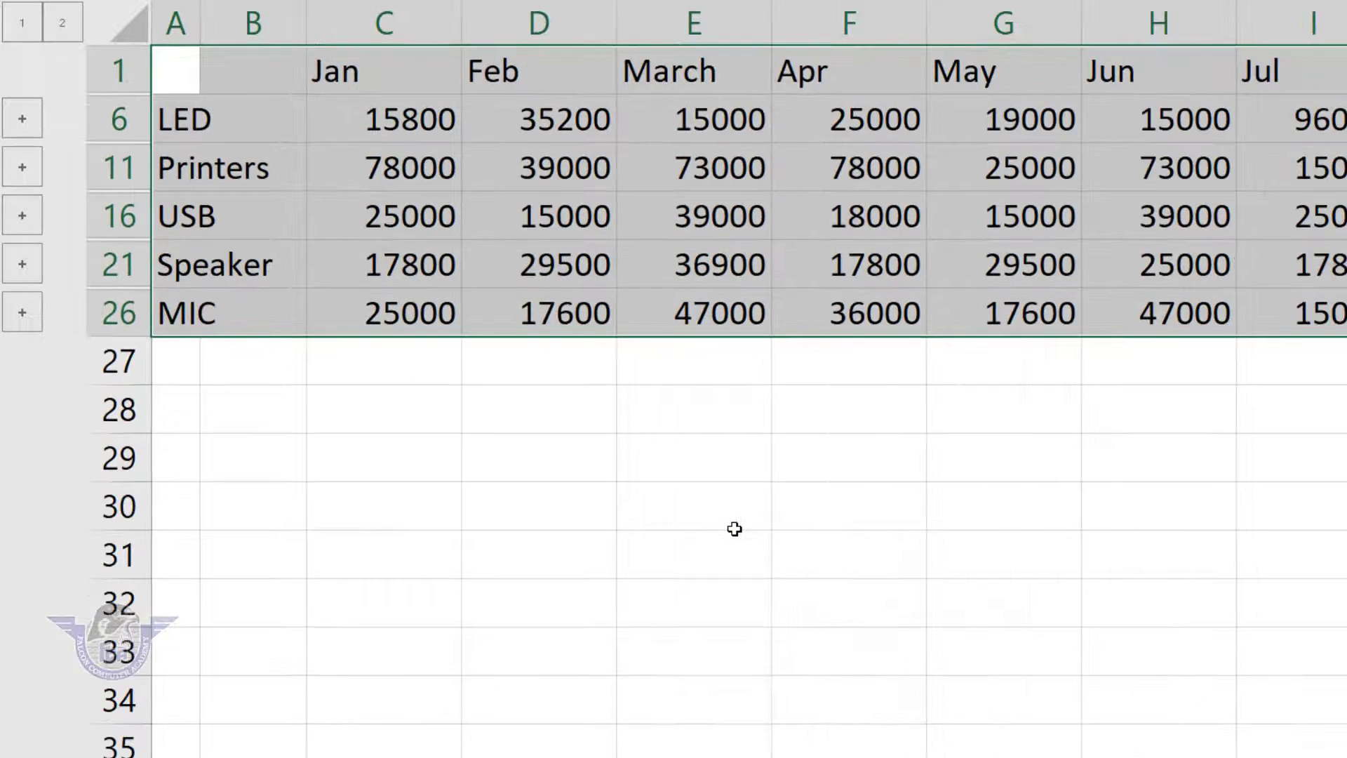
scroll(734, 529, down, 5)
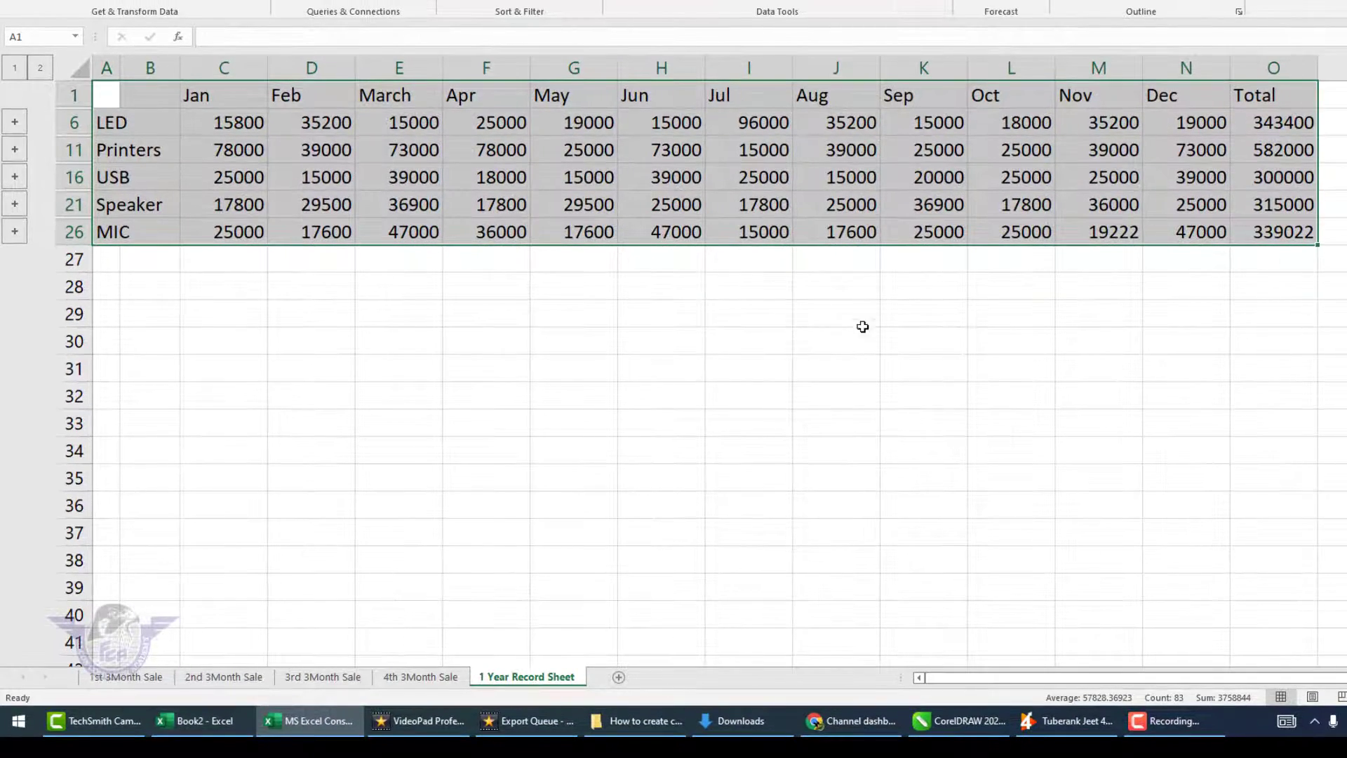
click(1081, 296)
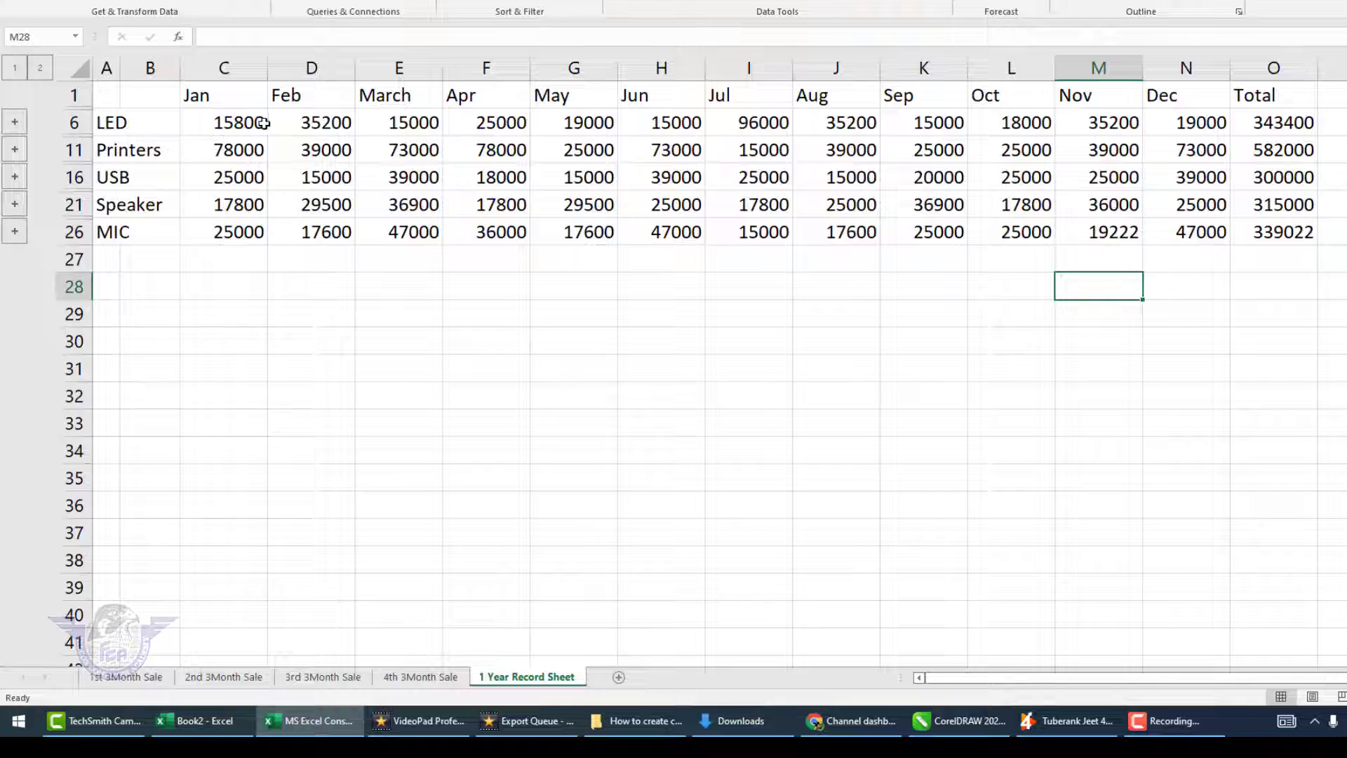
drag(238, 125, 1218, 124)
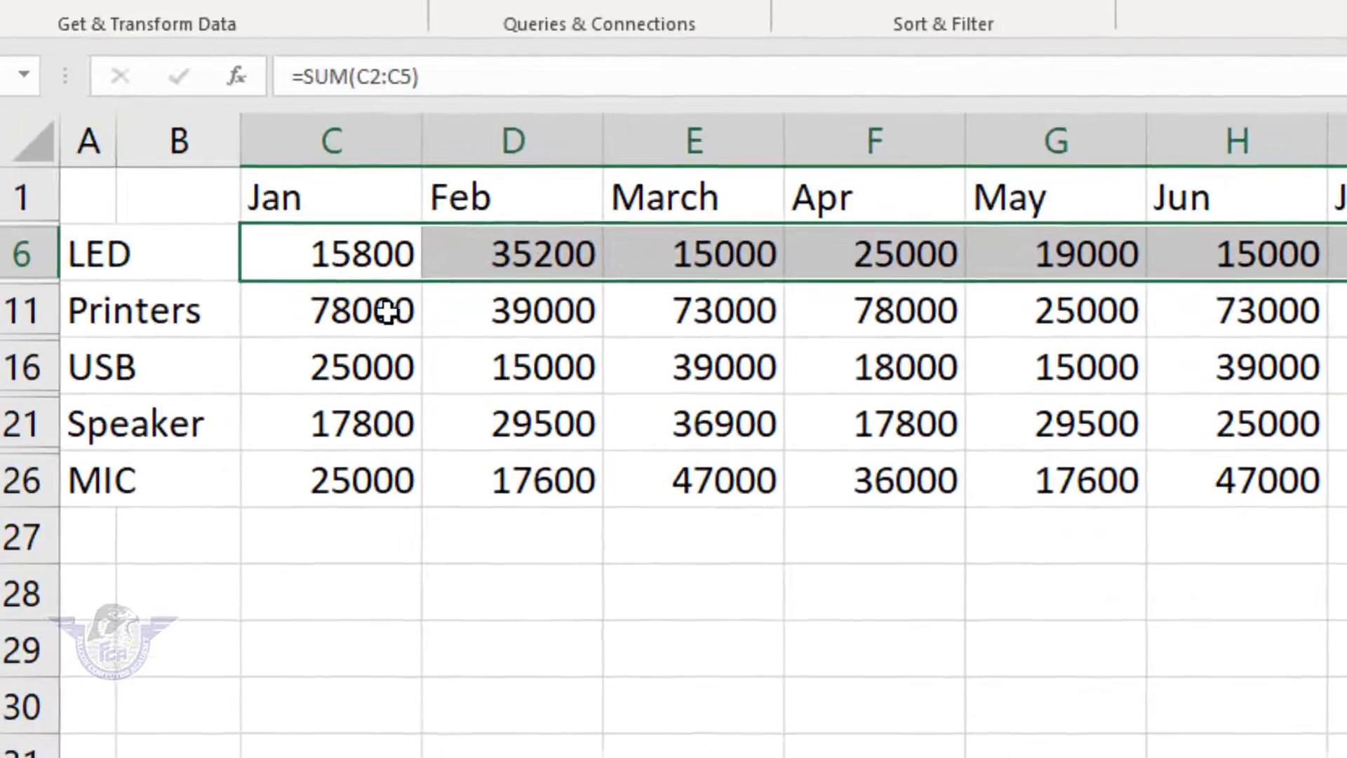
drag(382, 309, 1130, 313)
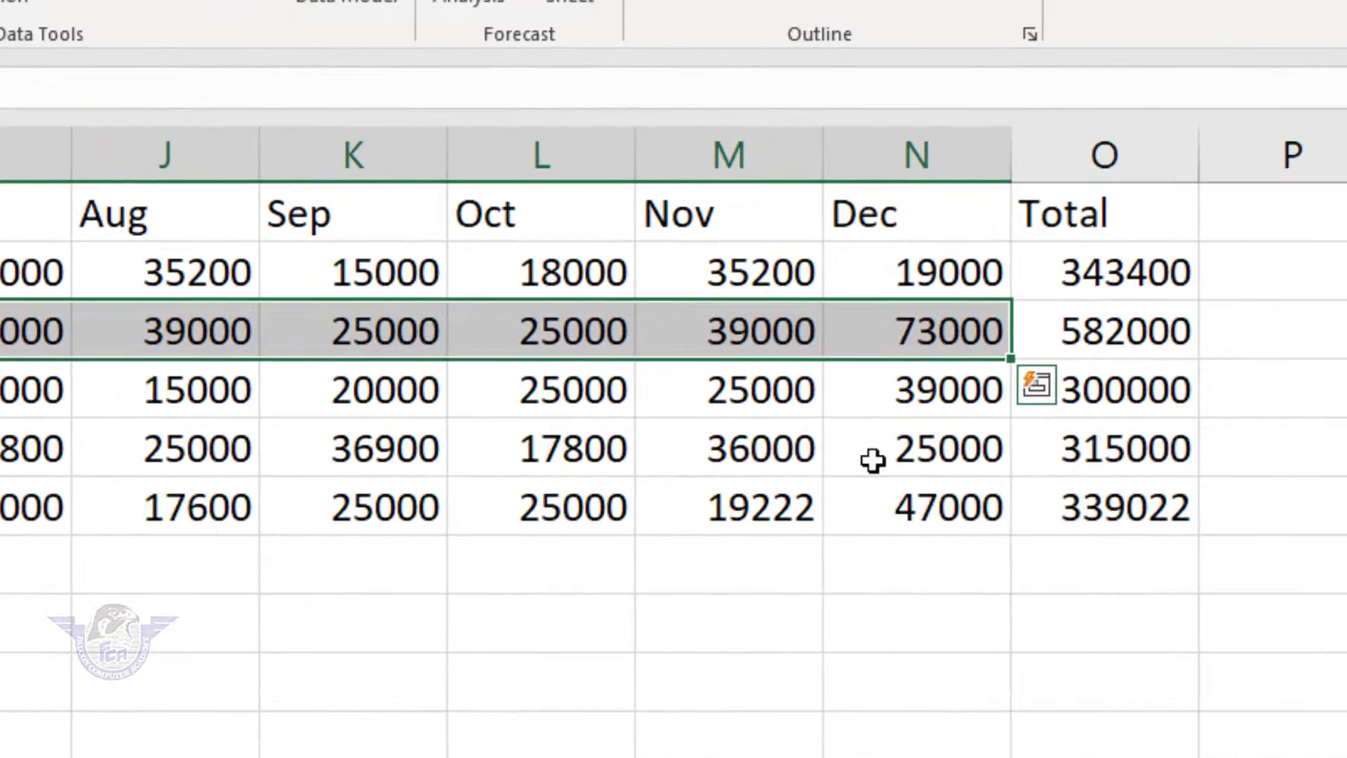
click(1096, 429)
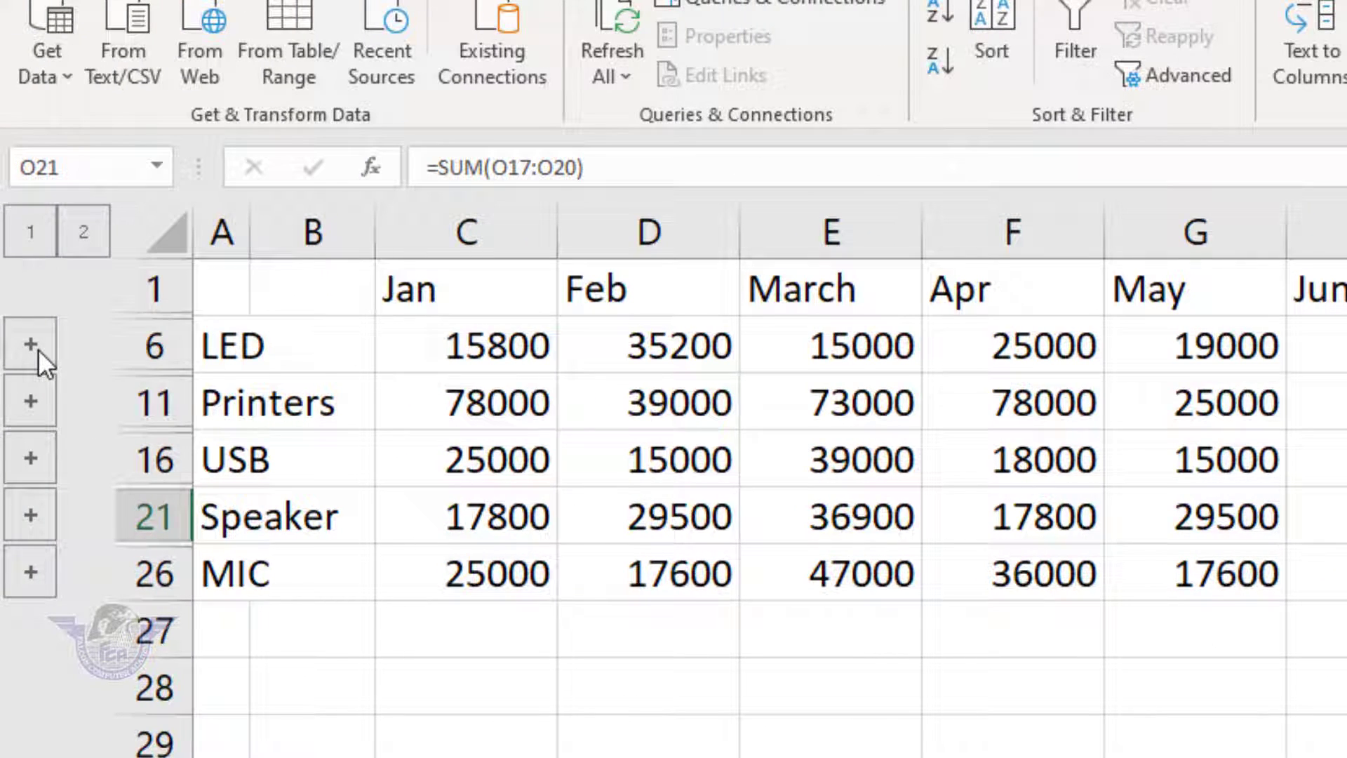
Expand and collapse the LED group and the Printers group in turn to inspect their linked source rows
click(38, 348)
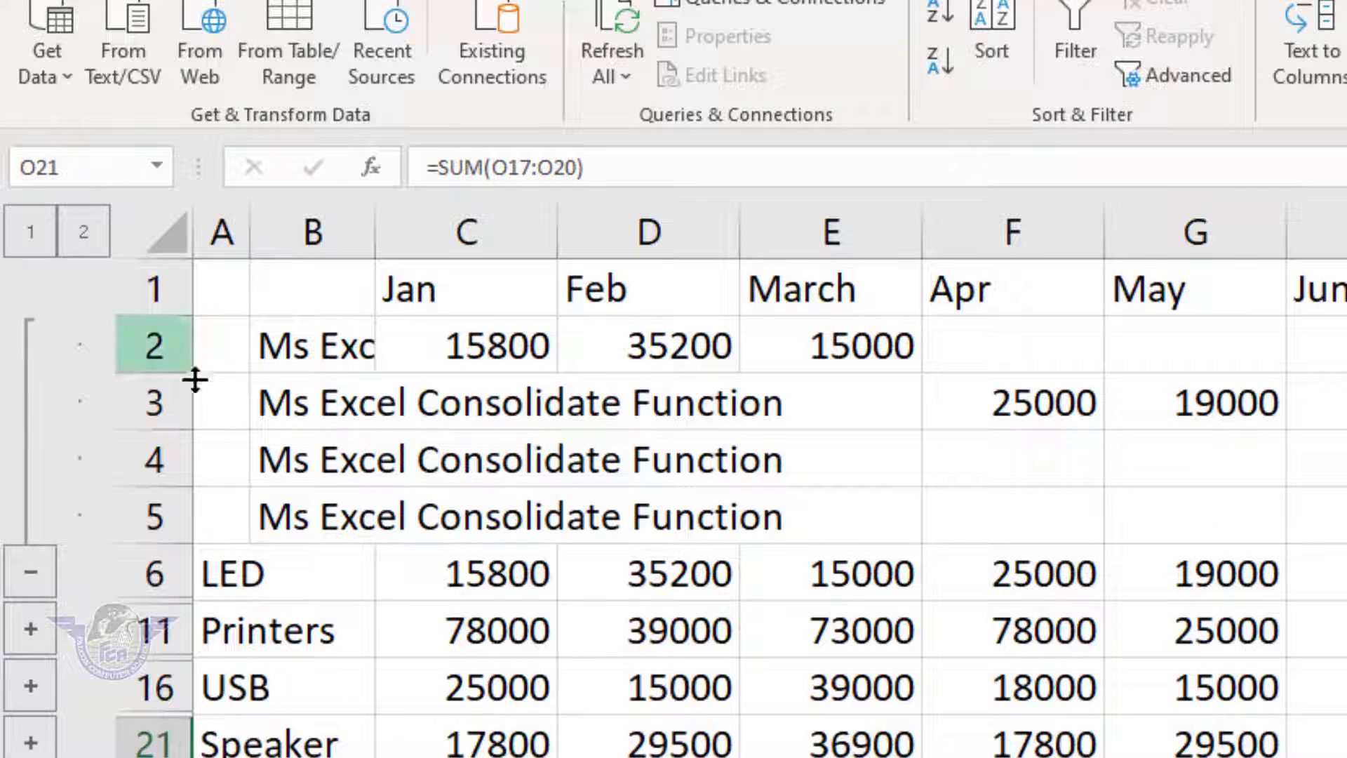
click(28, 571)
click(28, 414)
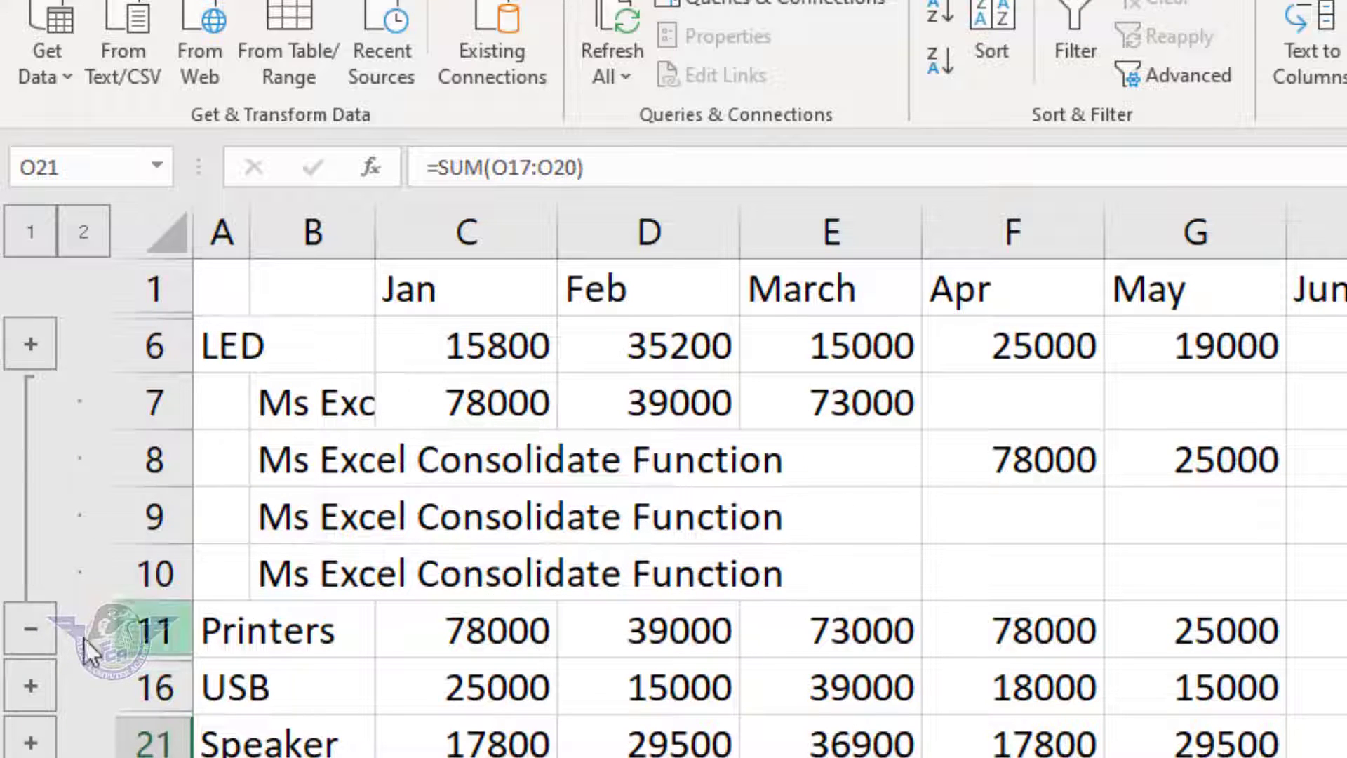
click(31, 628)
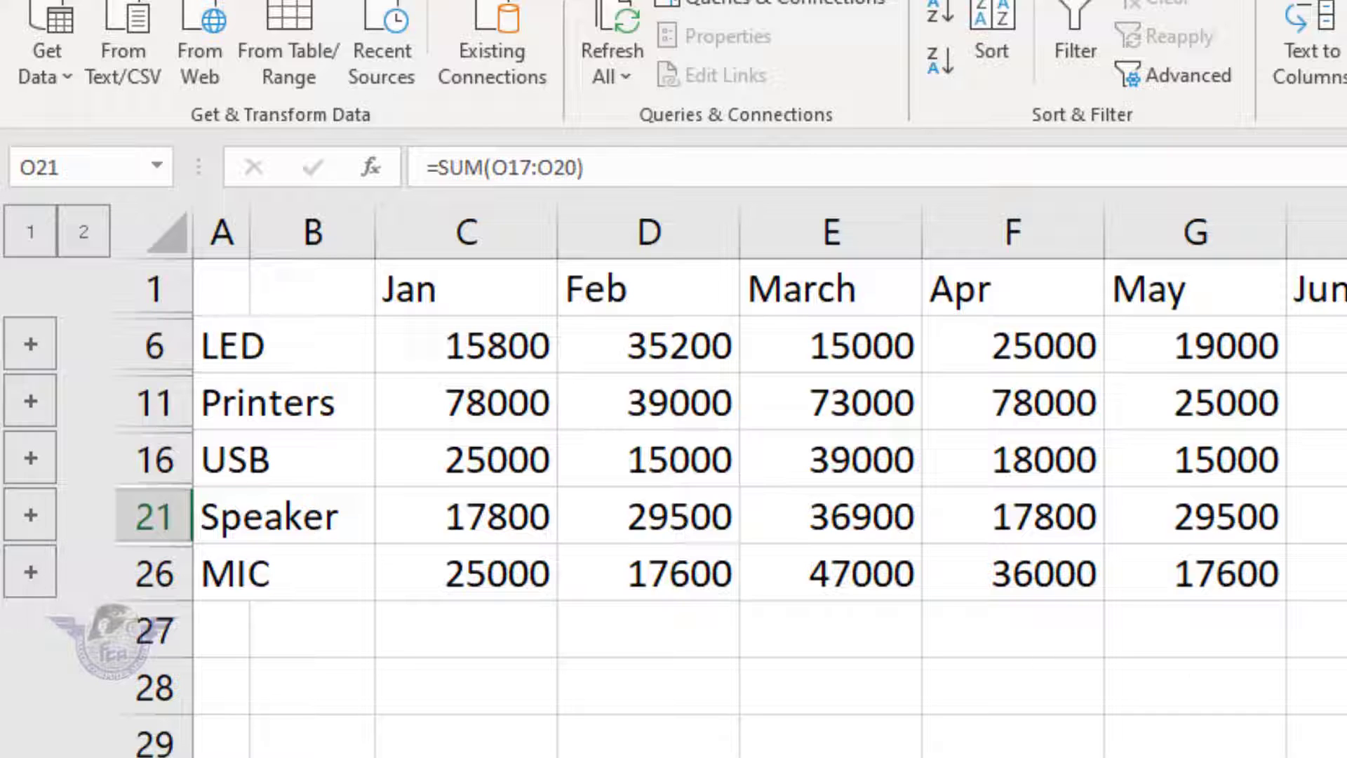